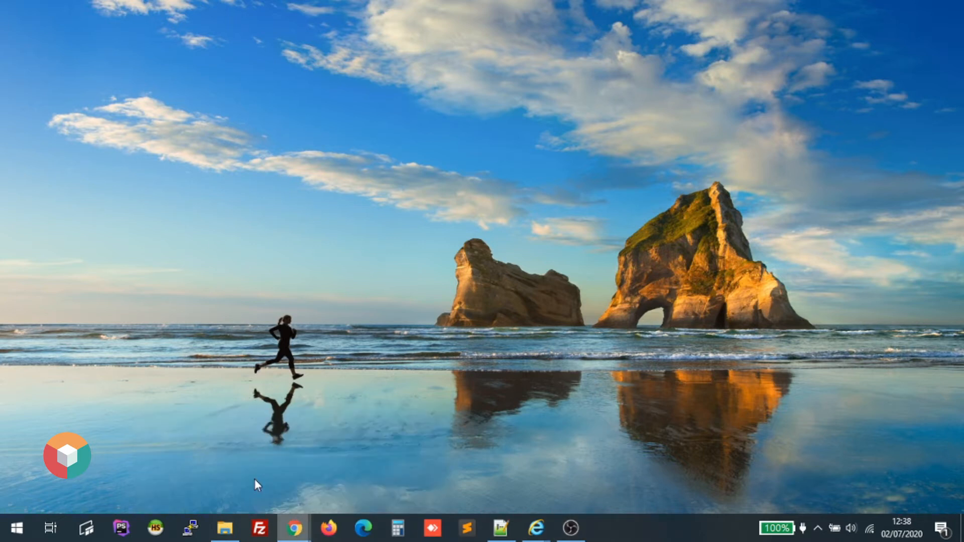
Bring up the Chrome window showing a blank New Tab page from the taskbar preview.
mouse_move(294, 527)
click(322, 472)
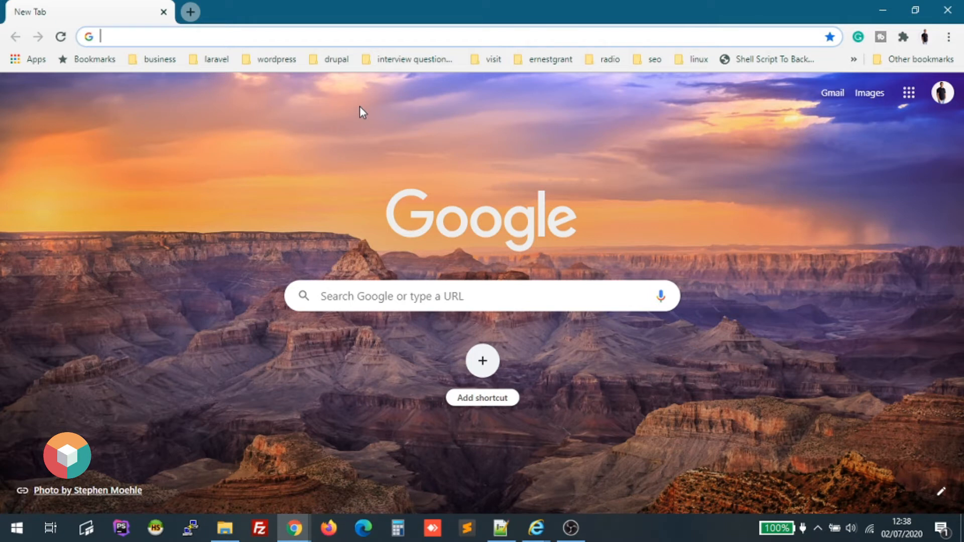
Search Google for drupal9.
click(411, 298)
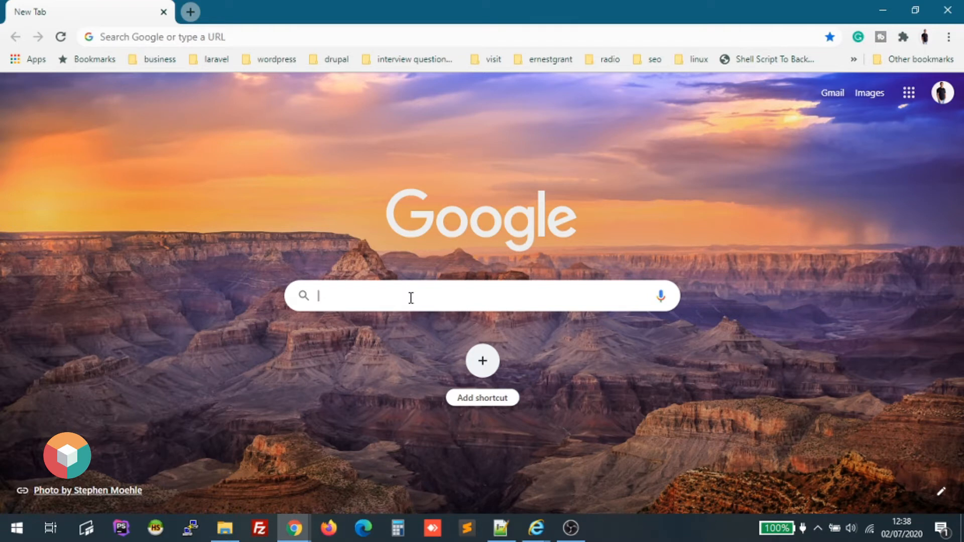
text(drupal9)
key(Return)
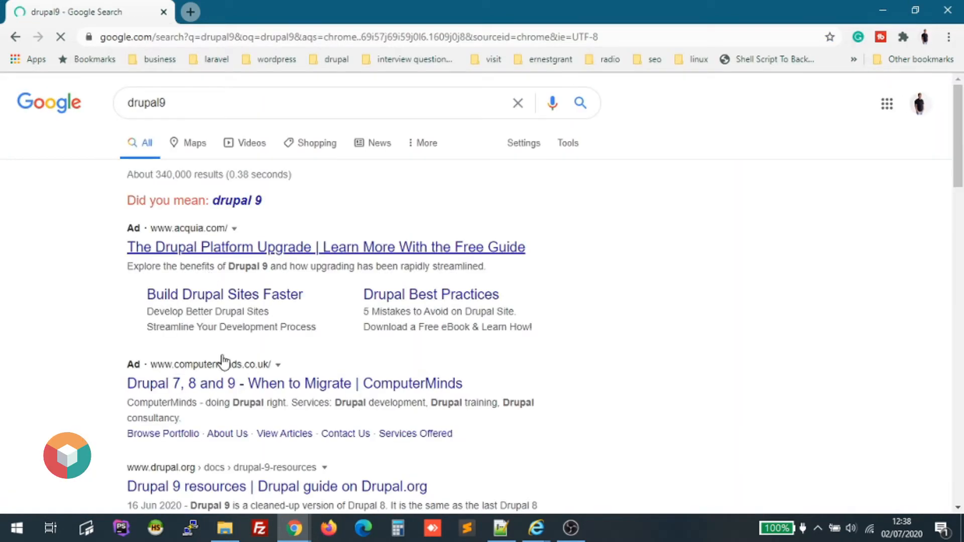
Open the 'Drupal 9 | Build the best of the web' result from the search results.
scroll(223, 362, down, 2)
scroll(226, 317, down, 5)
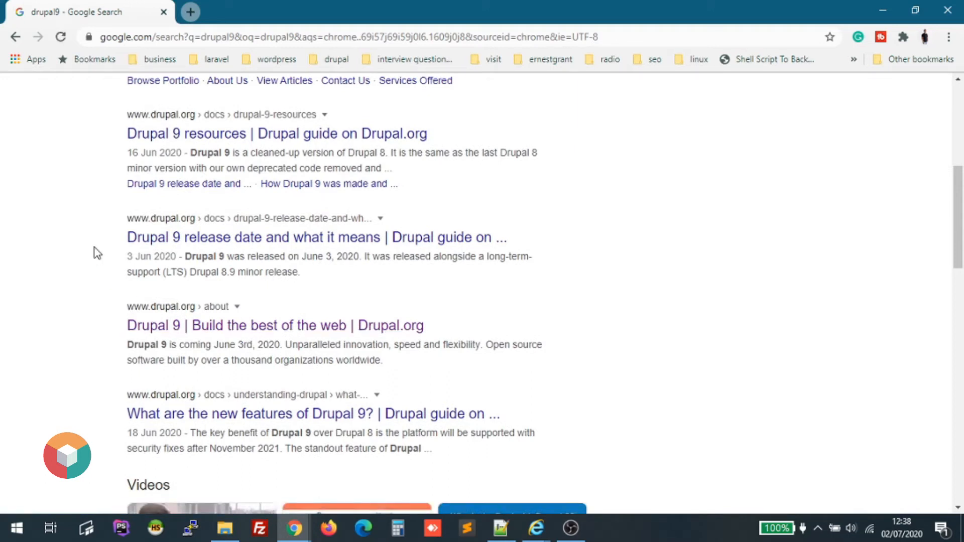
scroll(97, 252, down, 2)
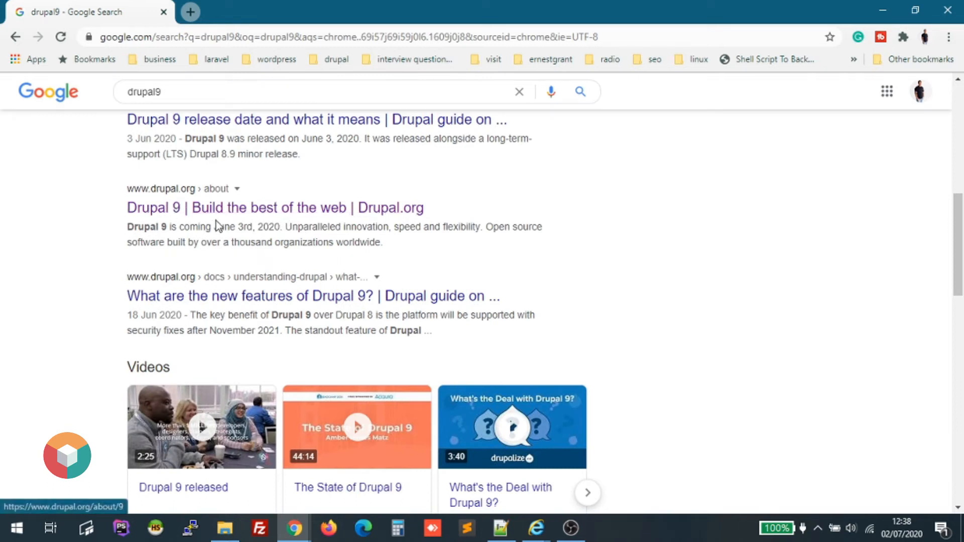
scroll(201, 221, up, 2)
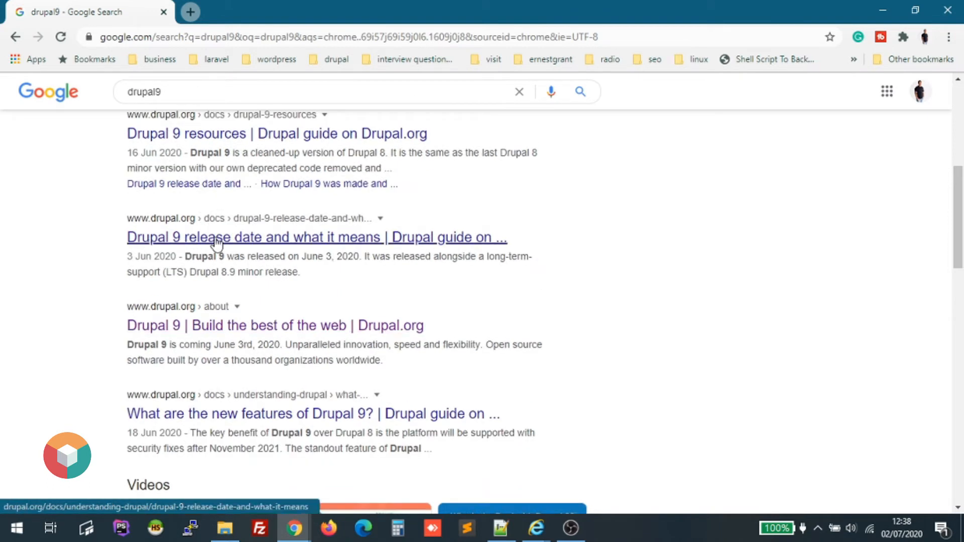
scroll(216, 243, up, 2)
scroll(190, 321, down, 2)
scroll(186, 328, up, 3)
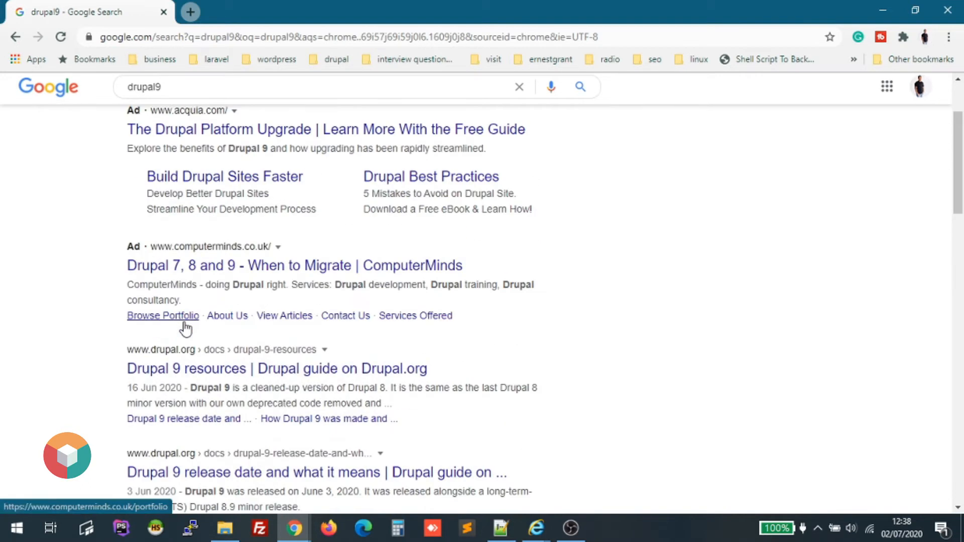
scroll(186, 328, down, 4)
click(185, 326)
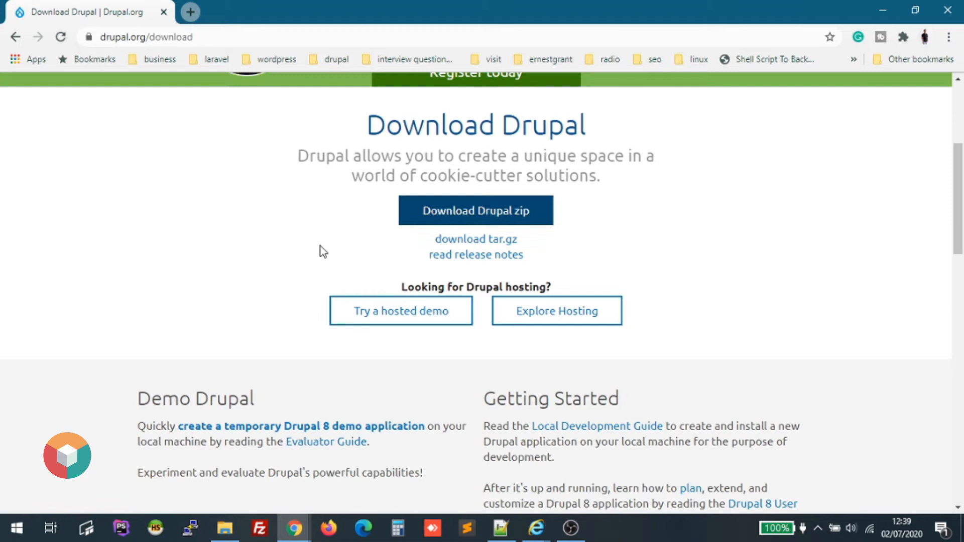
Switch to File Explorer from the taskbar.
click(225, 528)
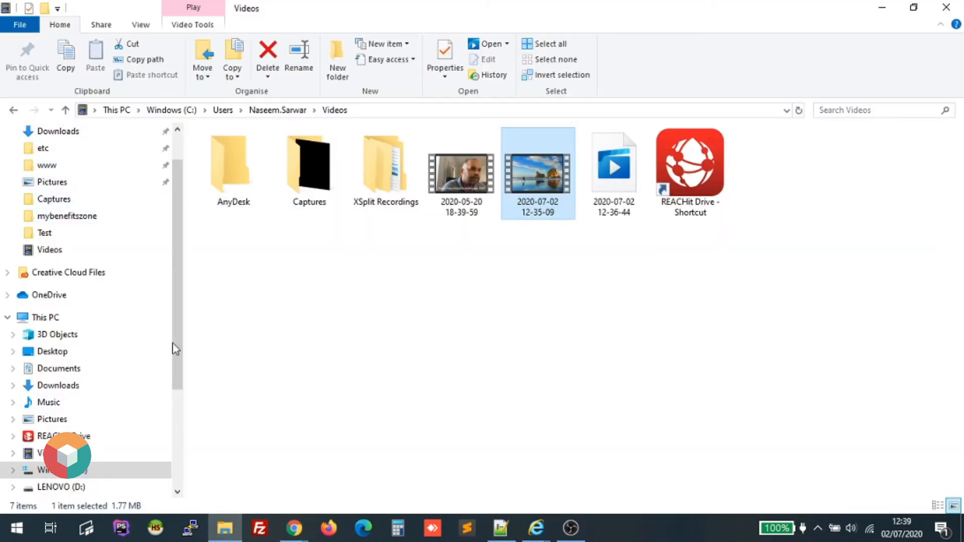
Go to Downloads and open the drupal-9.0.0 (1) folder.
click(100, 275)
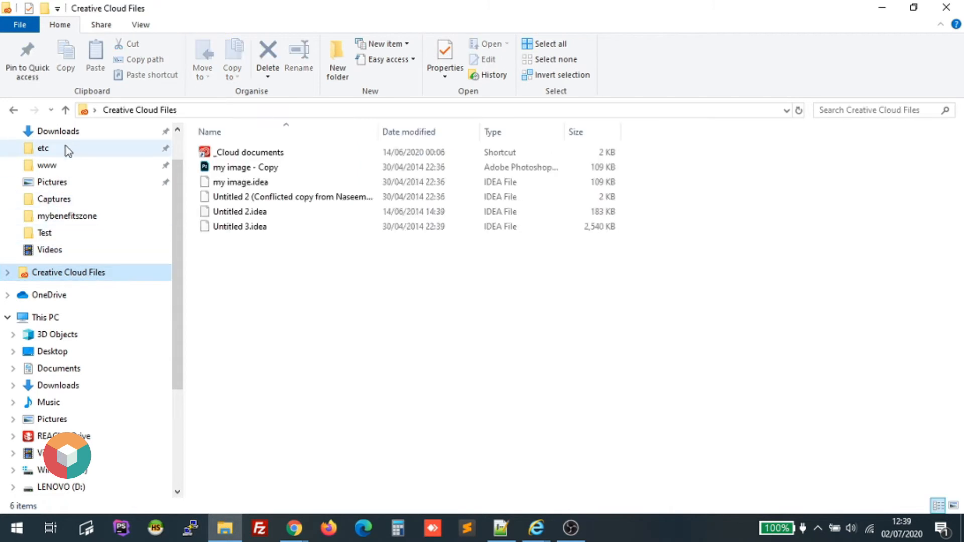
click(78, 391)
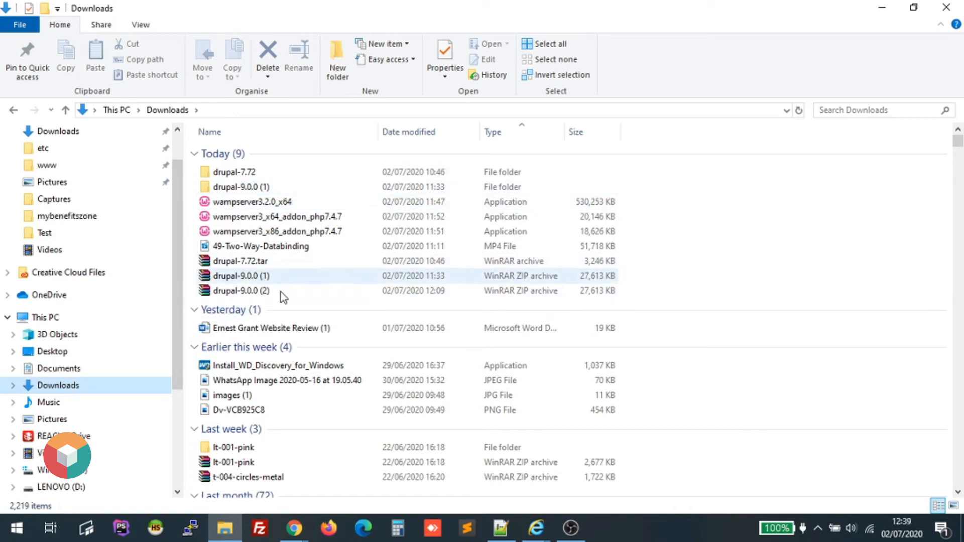
click(238, 186)
double_click(238, 186)
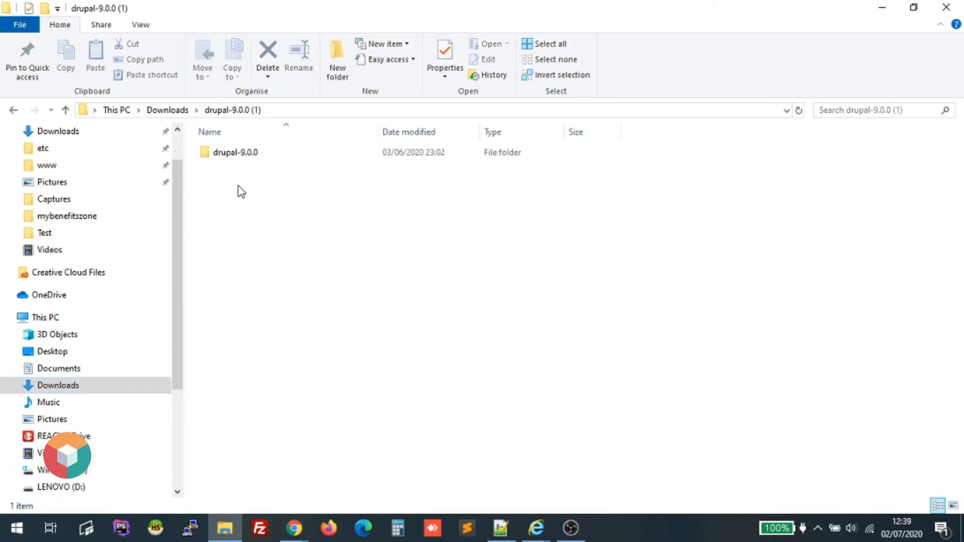
Open the inner drupal-9.0.0 folder, select all 24 items, and go to the Windows (C:) drive.
click(238, 159)
click(238, 158)
click(262, 194)
click(233, 157)
click(232, 158)
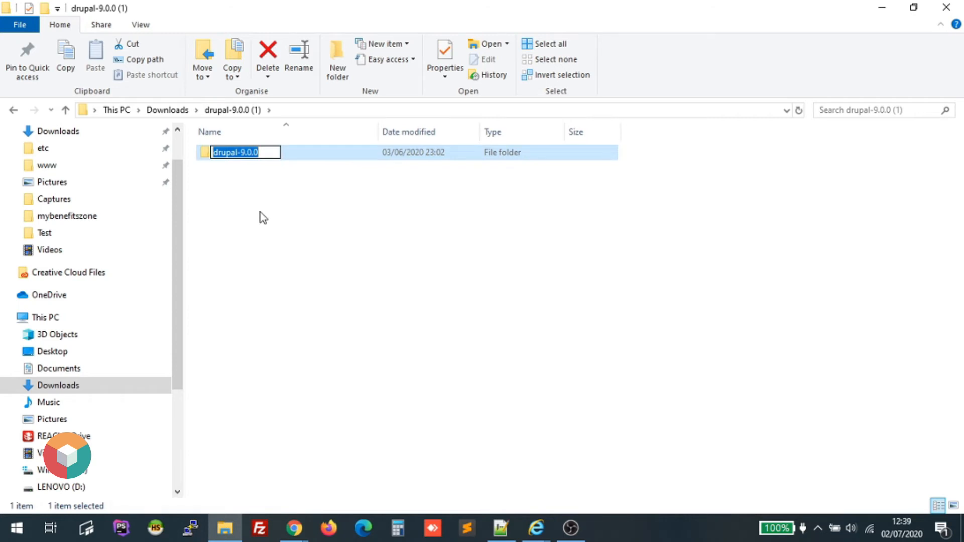
click(261, 215)
double_click(233, 157)
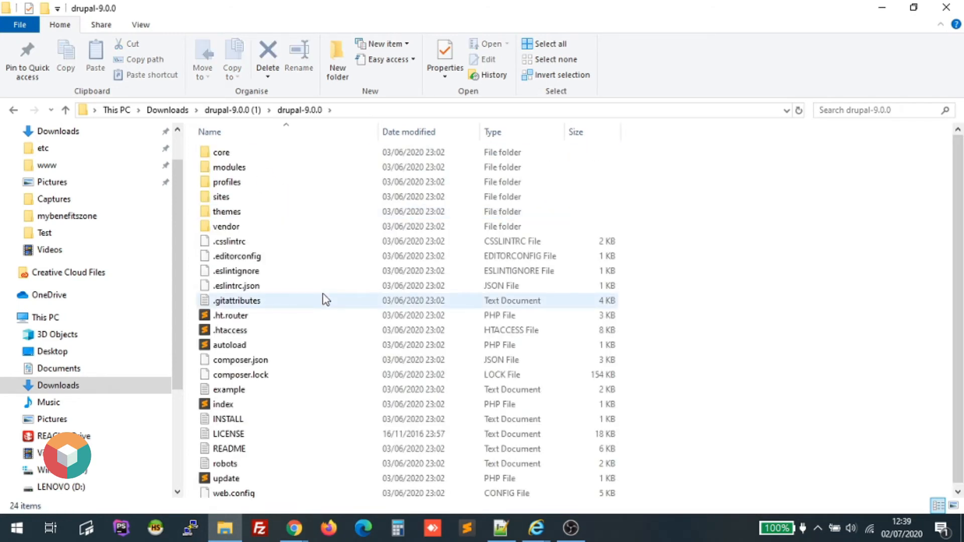
scroll(325, 300, down, 1)
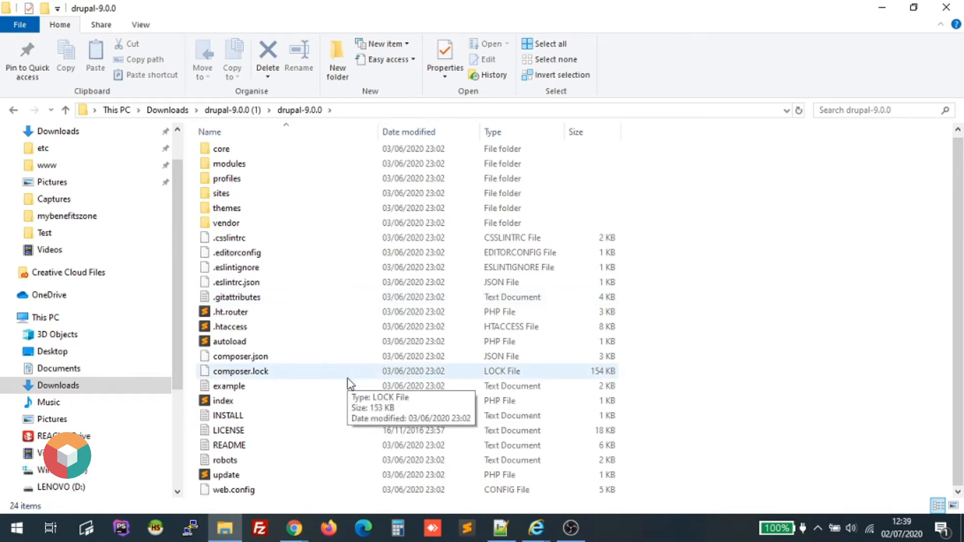
scroll(350, 384, up, 1)
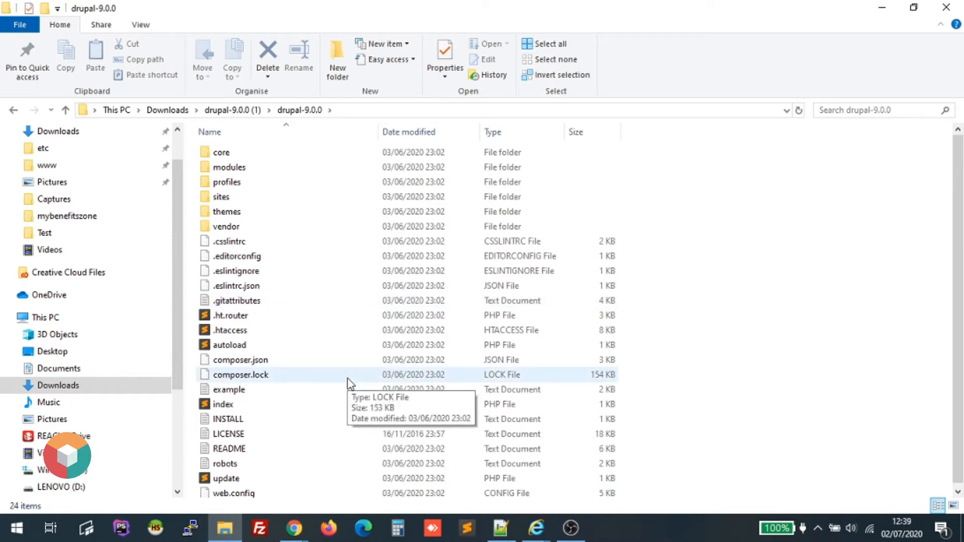
key(ctrl+a)
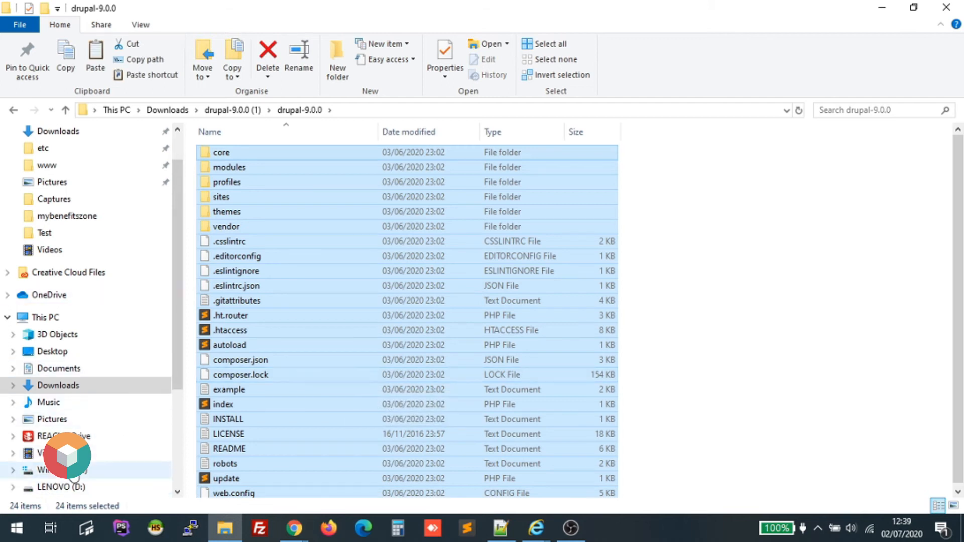
click(75, 470)
Open the C:\wamp64\www web root folder.
scroll(251, 402, down, 3)
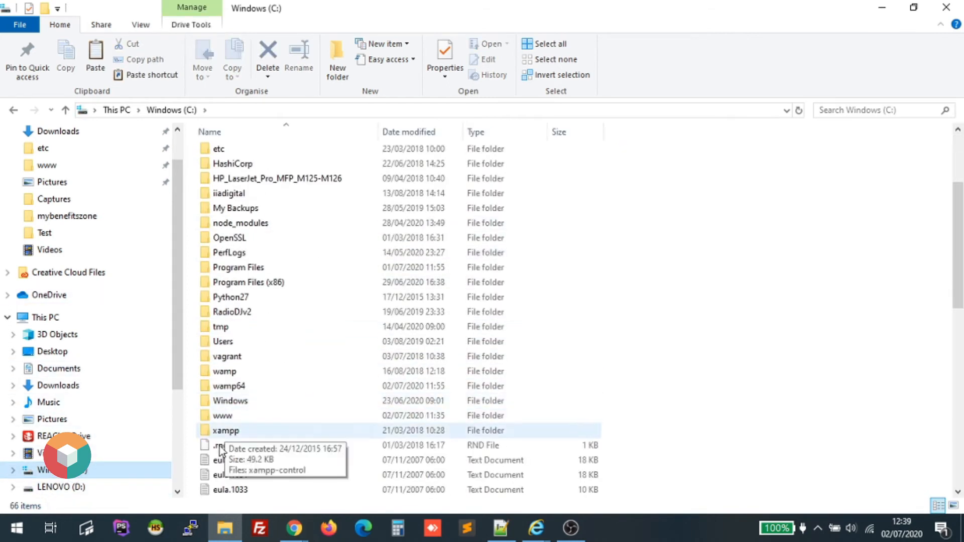
click(237, 387)
double_click(238, 387)
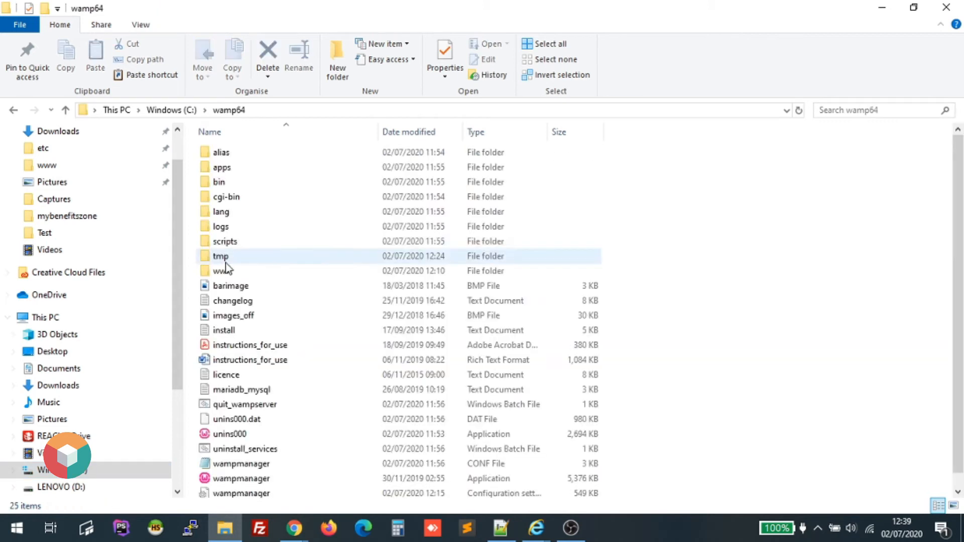
click(227, 273)
double_click(224, 272)
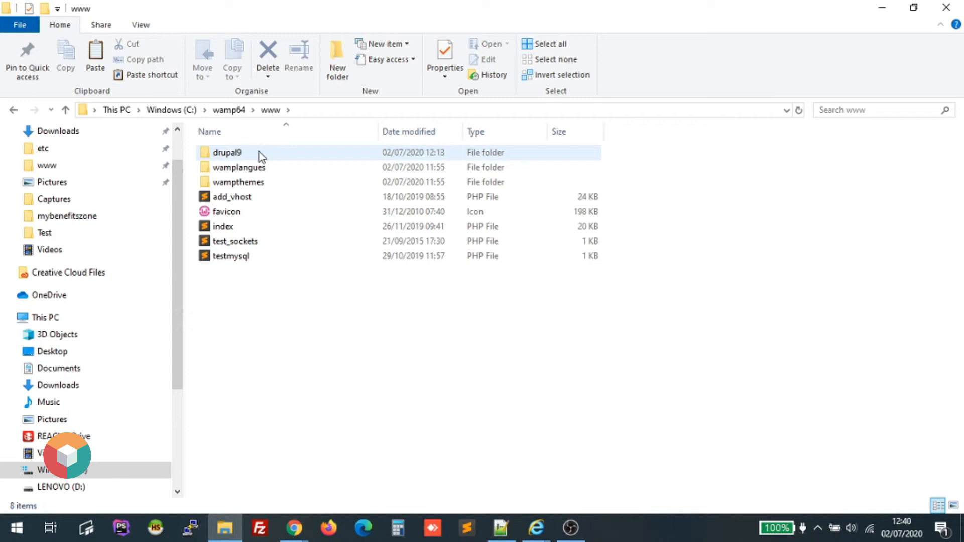
Create a folder named drupal in www, open it and paste the Drupal files.
right_click(287, 363)
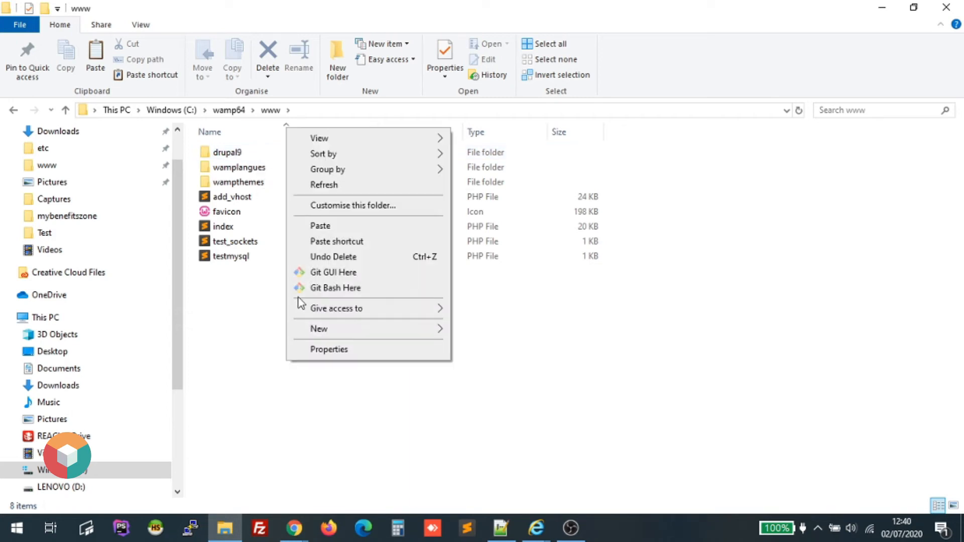
mouse_move(381, 330)
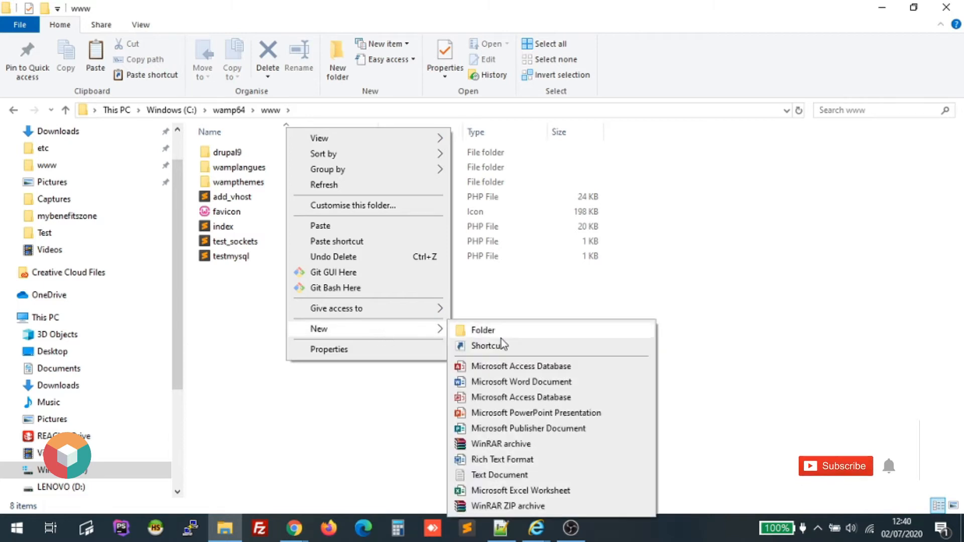
click(498, 331)
text(drupal)
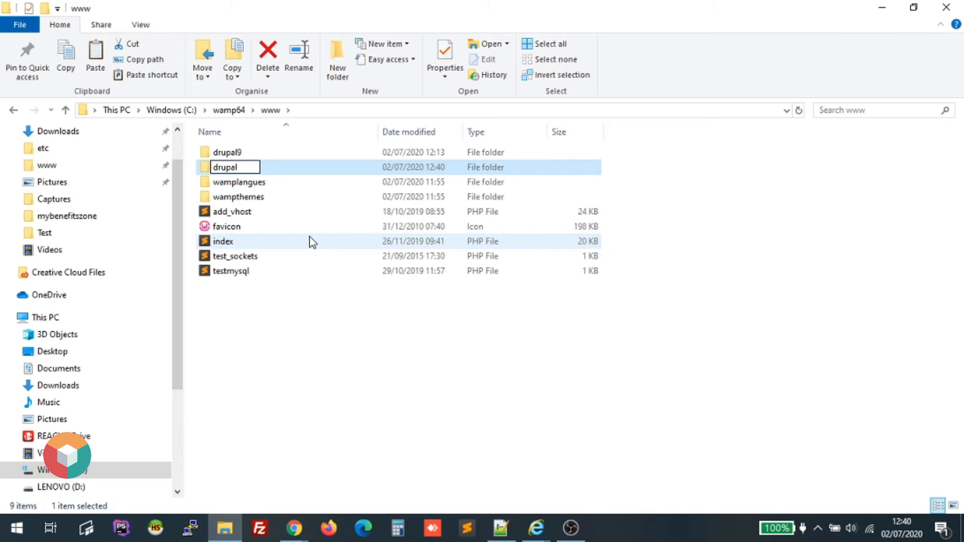
key(Return)
double_click(228, 152)
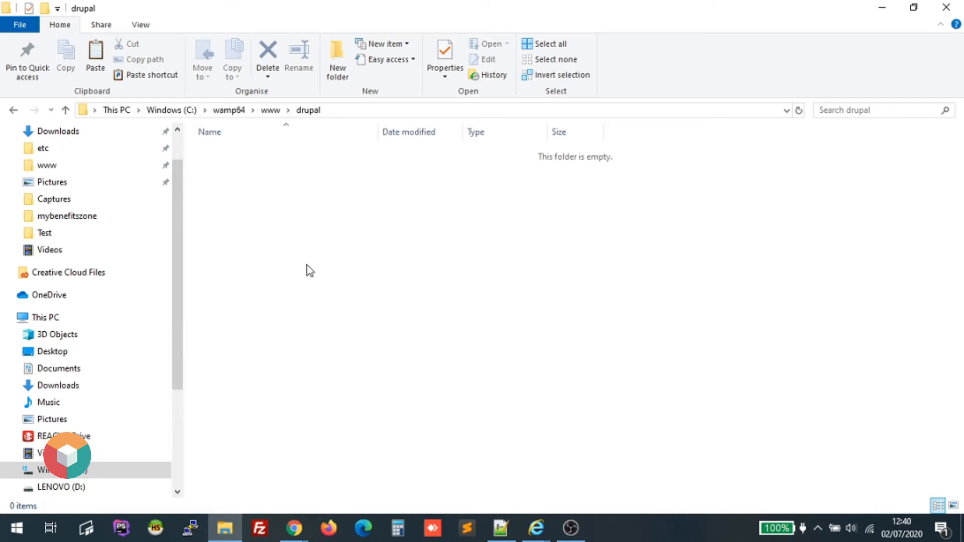
key(ctrl+v)
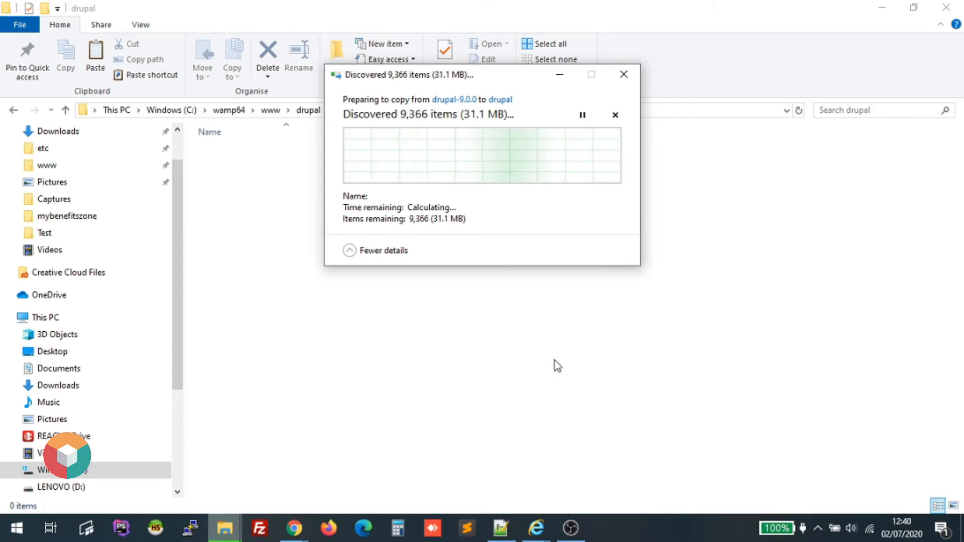
click(547, 351)
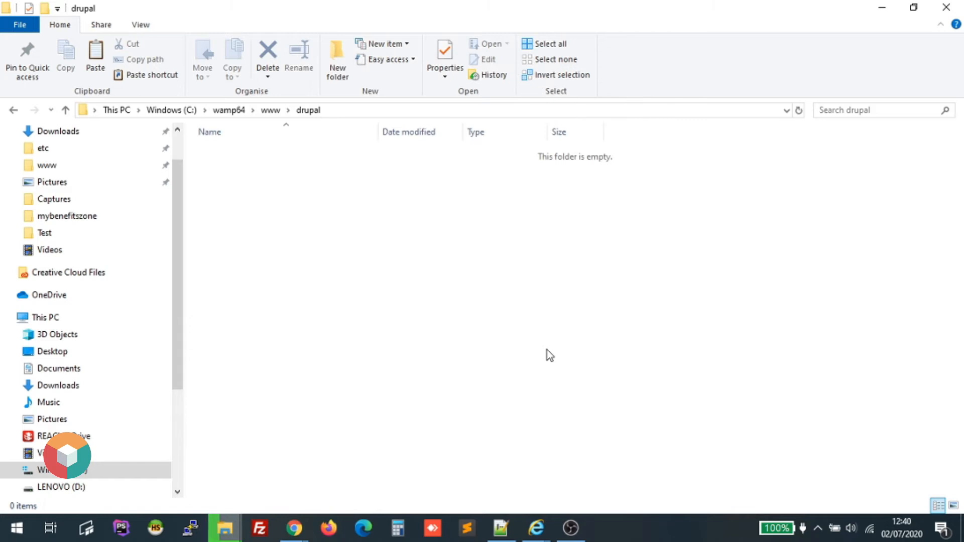
Open localhost via the WampServer tray menu's virtual hosts, then minimize the drupal folder window.
click(820, 524)
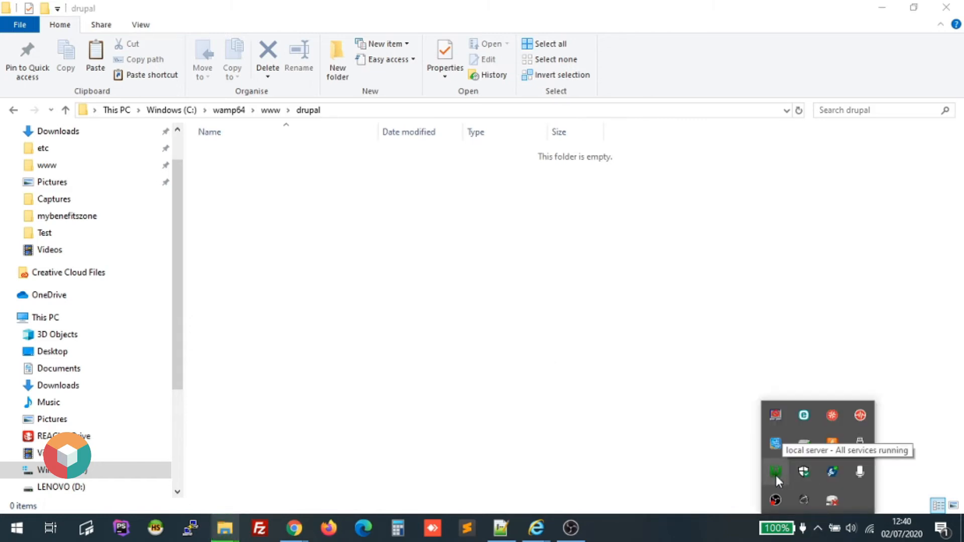
click(776, 473)
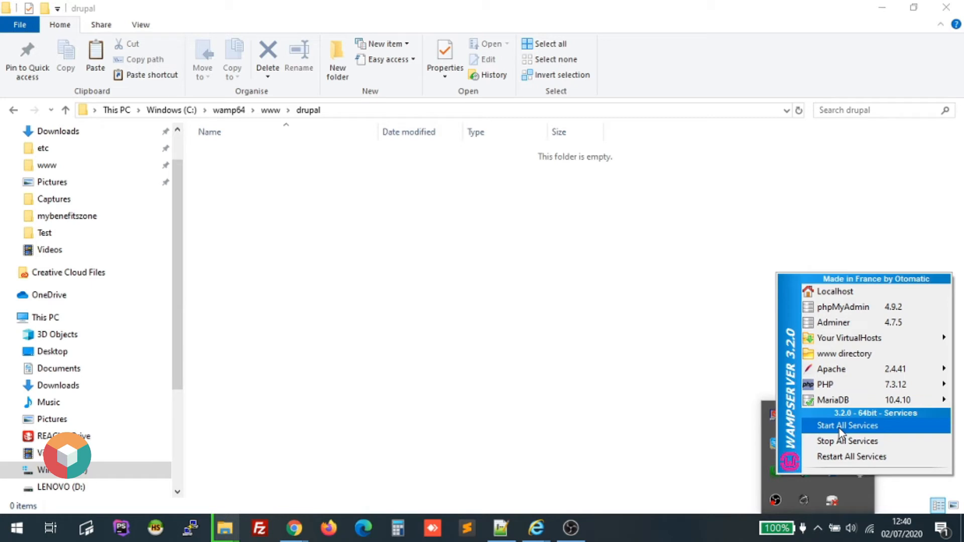
click(838, 345)
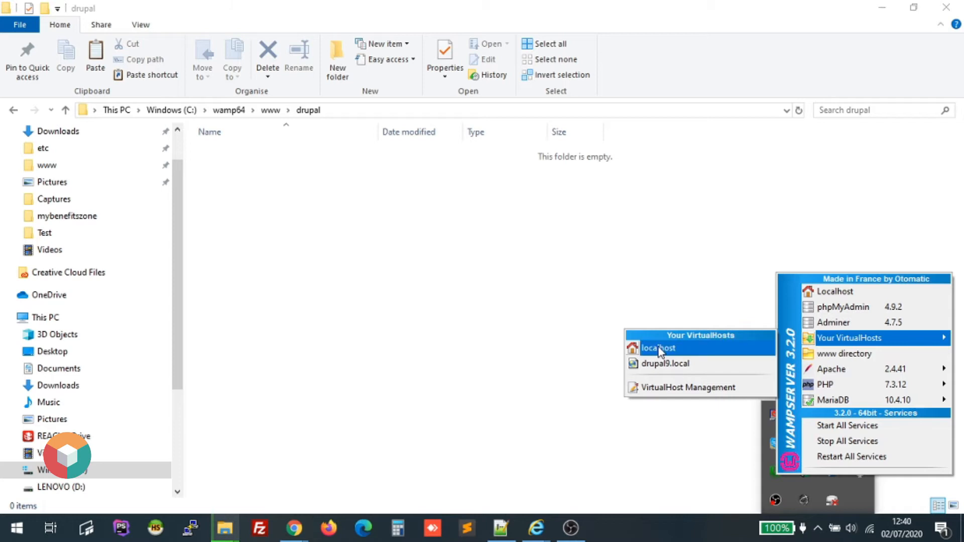
click(658, 349)
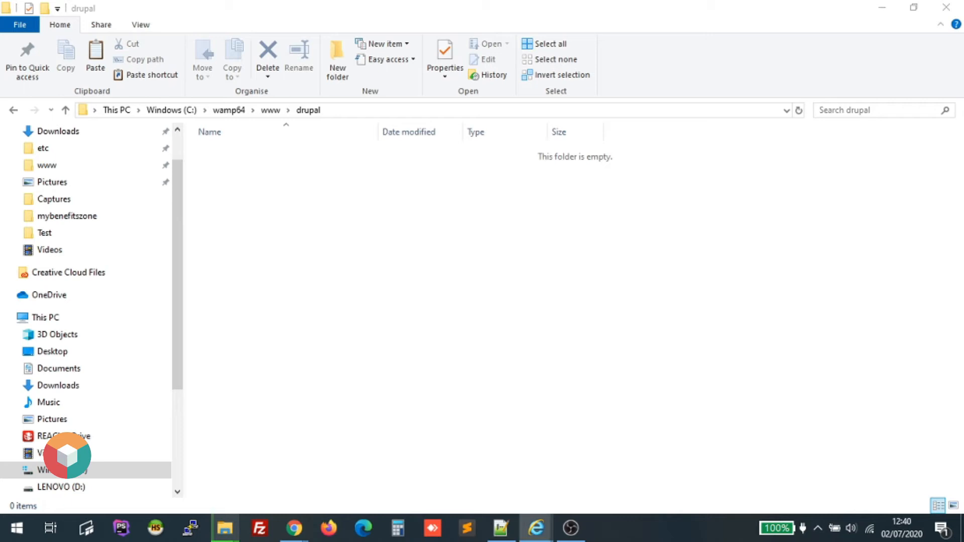
click(882, 8)
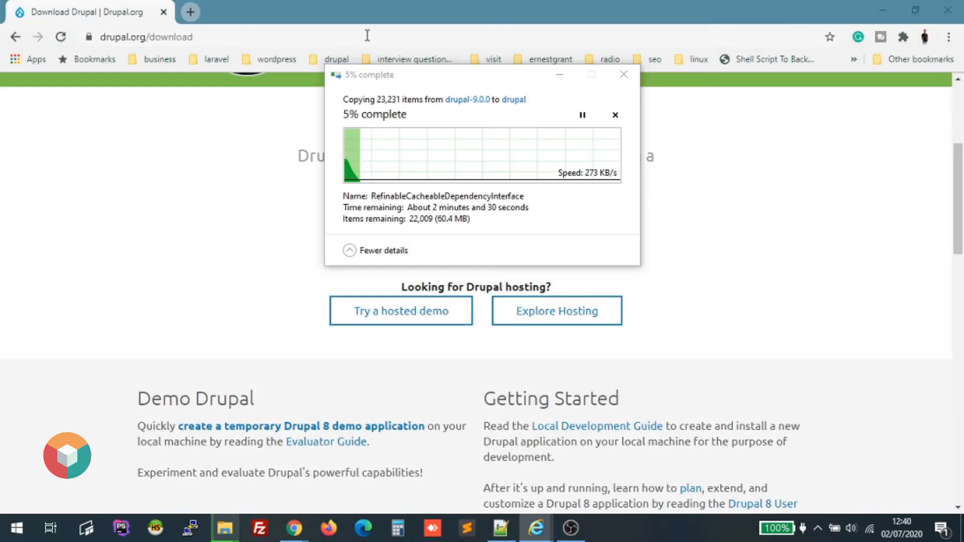
Open the localhost homepage and enter drupal.local as the virtual host name.
click(191, 12)
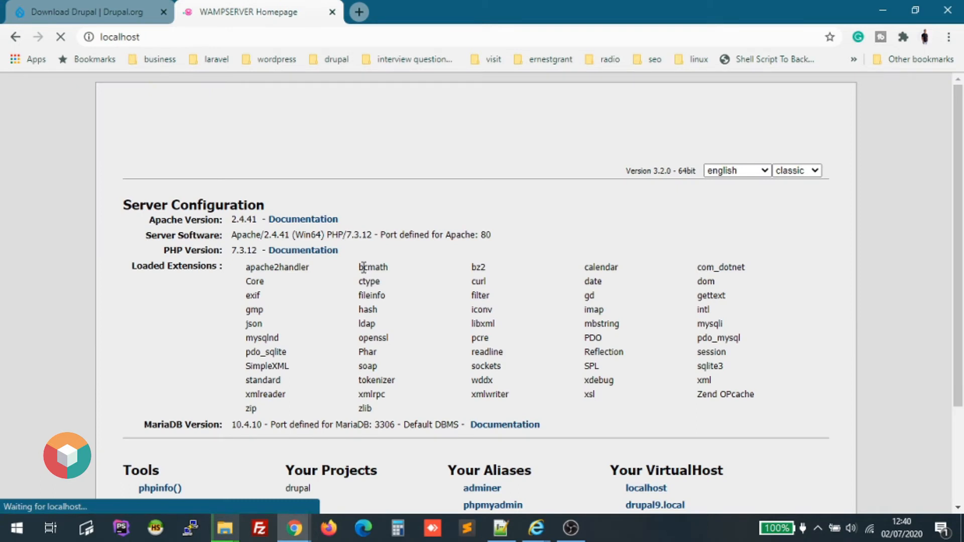
scroll(92, 389, down, 3)
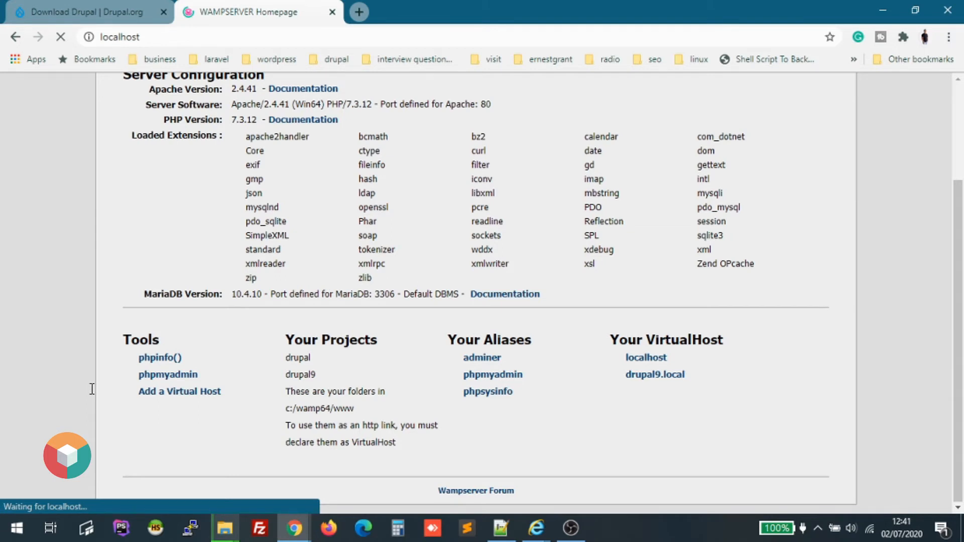
text(drupa)
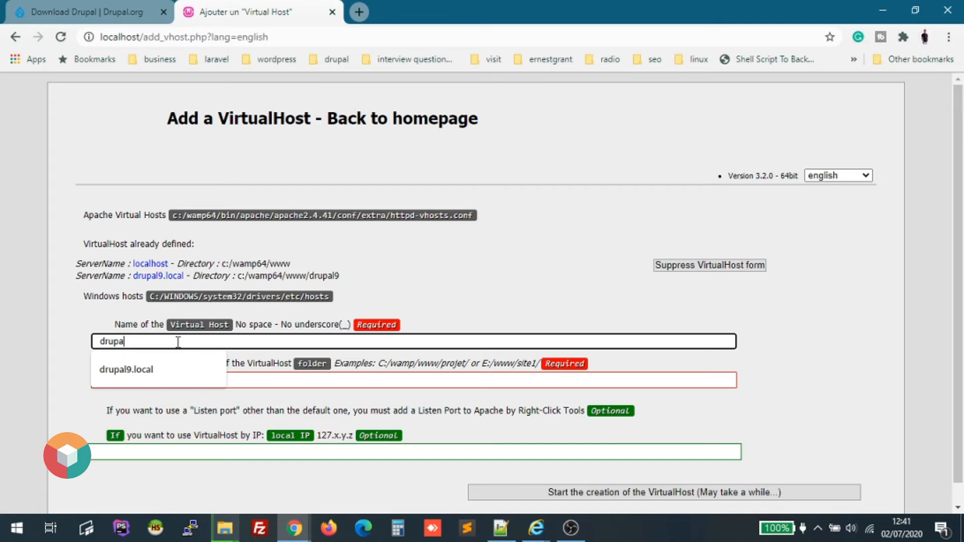
text(l.lo)
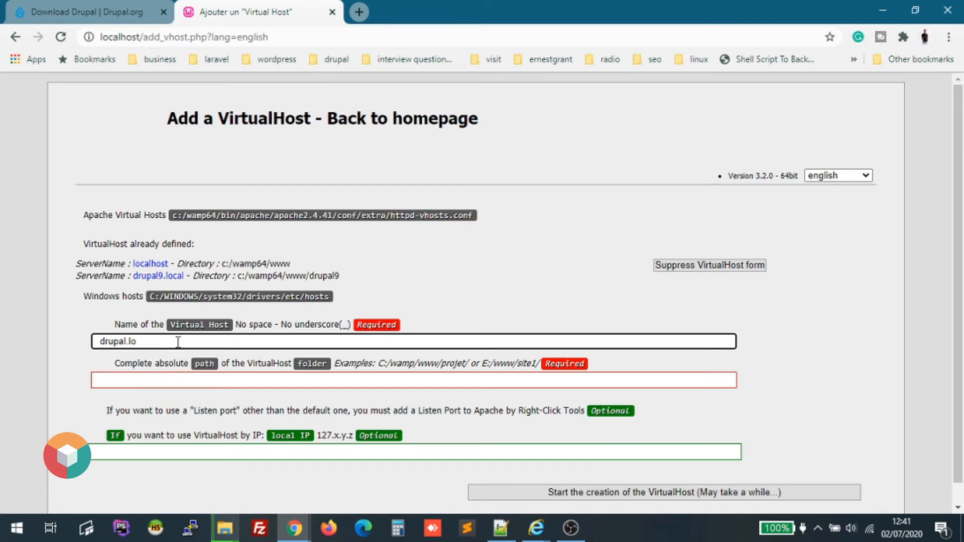
key(BackSpace)
key(BackSpace)
text(dev)
key(BackSpace)
key(BackSpace)
key(BackSpace)
text(loc)
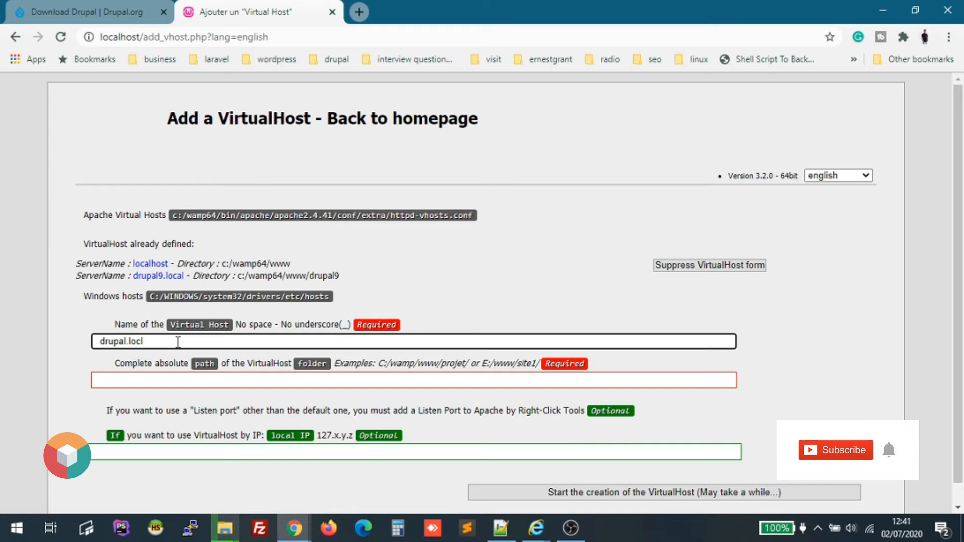
text(al)
Set the virtual host path to C:\wamp64\www\drupal and submit the creation form.
click(135, 381)
text(c:)
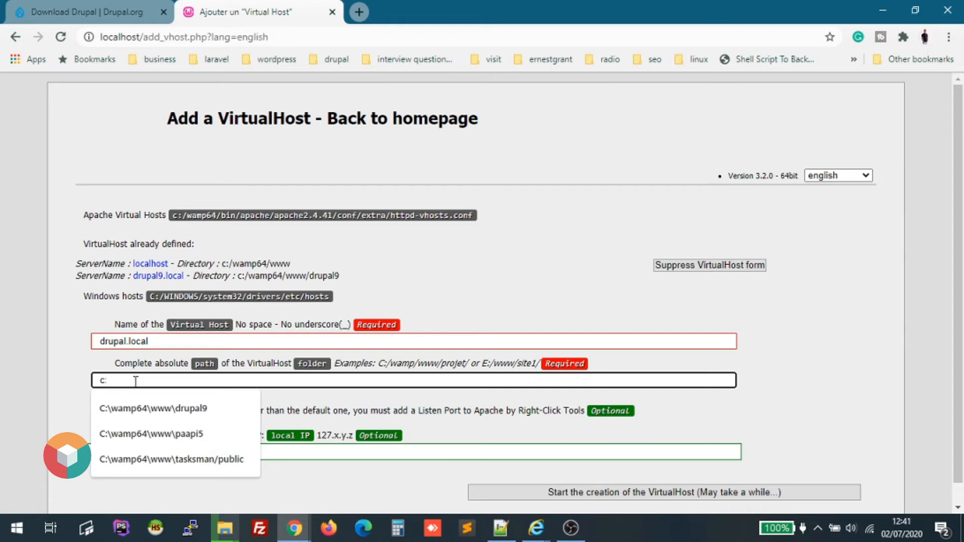
key(Down)
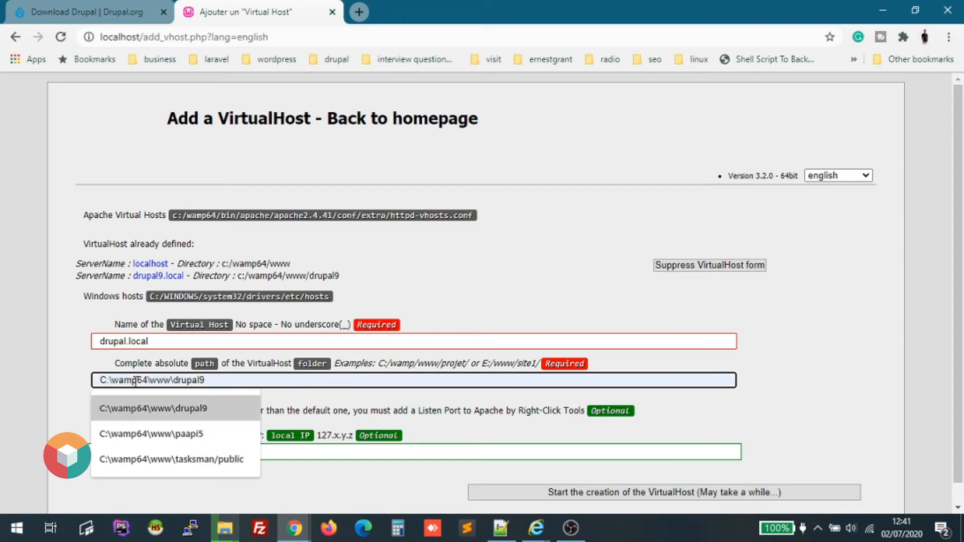
click(202, 423)
key(BackSpace)
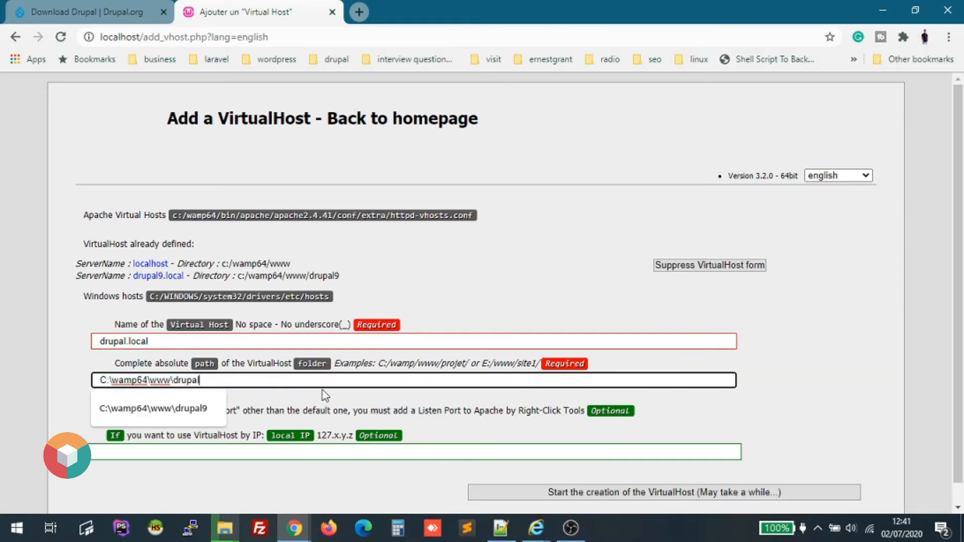
click(826, 334)
scroll(829, 340, down, 1)
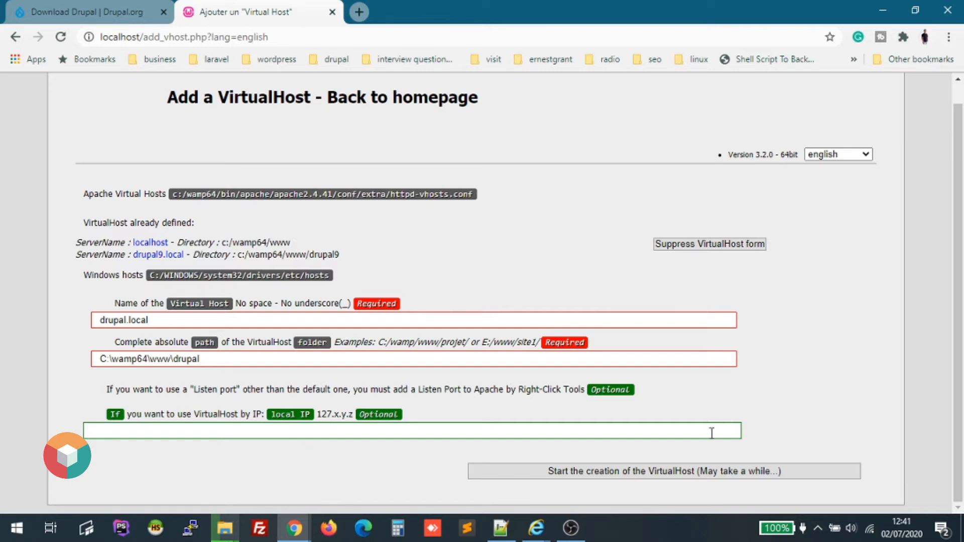
click(583, 478)
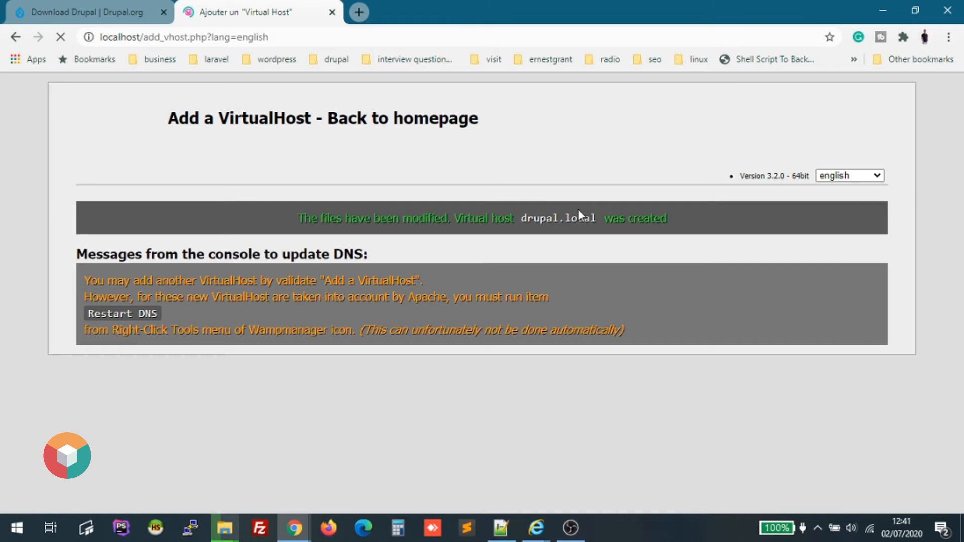
Run Restart DNS from the WampServer tray menu's Tools submenu.
triple_click(578, 209)
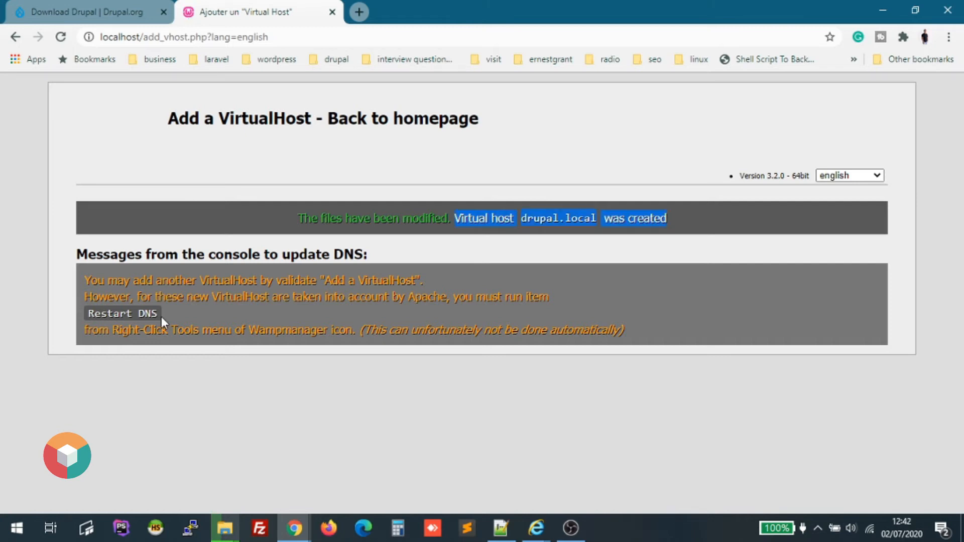
click(817, 528)
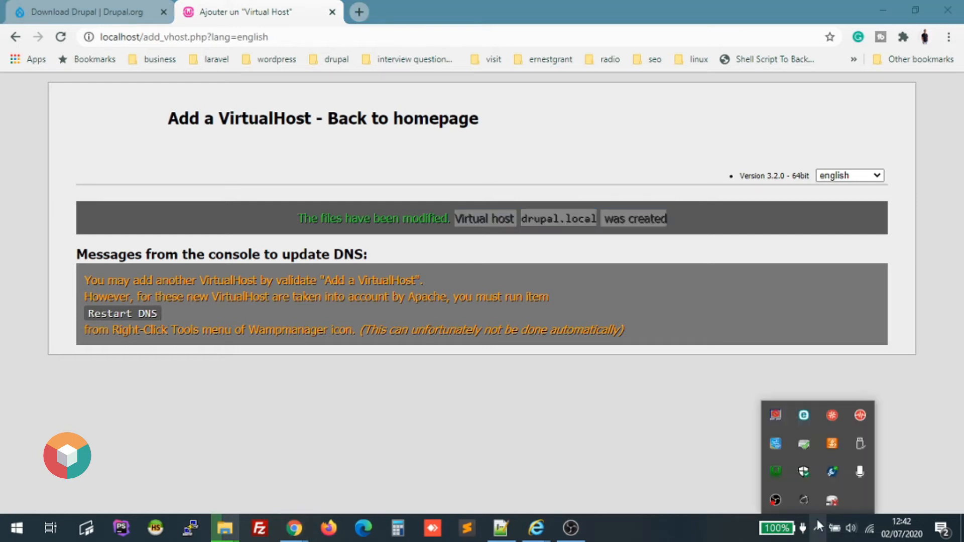
right_click(776, 472)
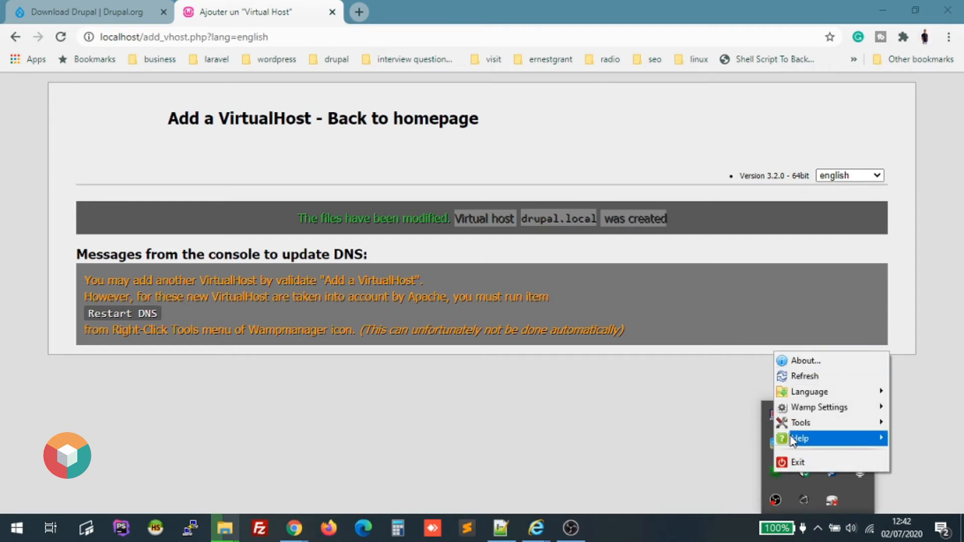
mouse_move(792, 427)
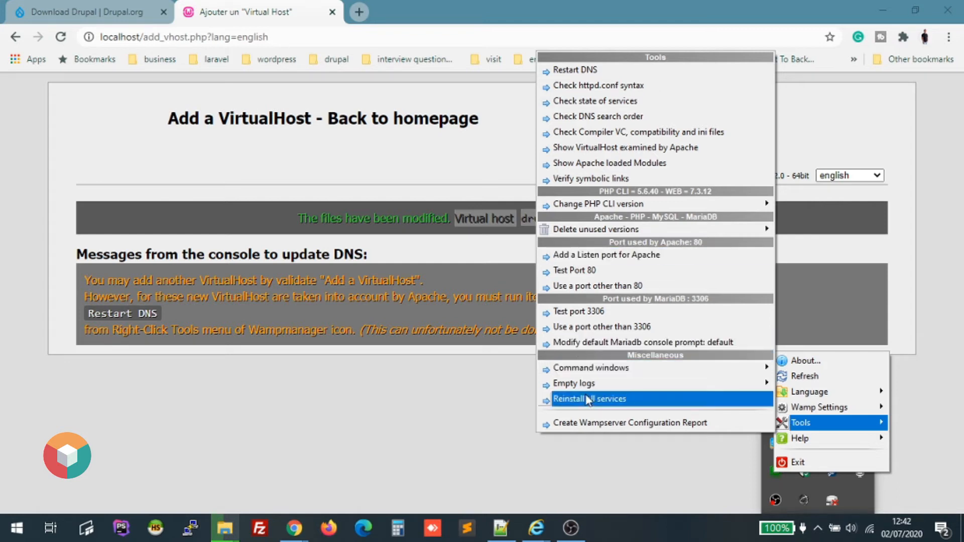
click(592, 71)
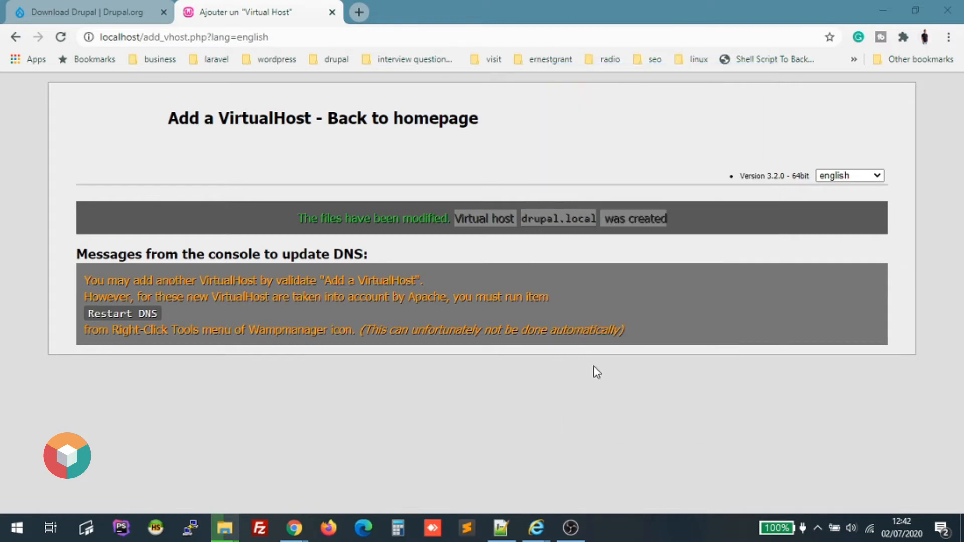
click(818, 529)
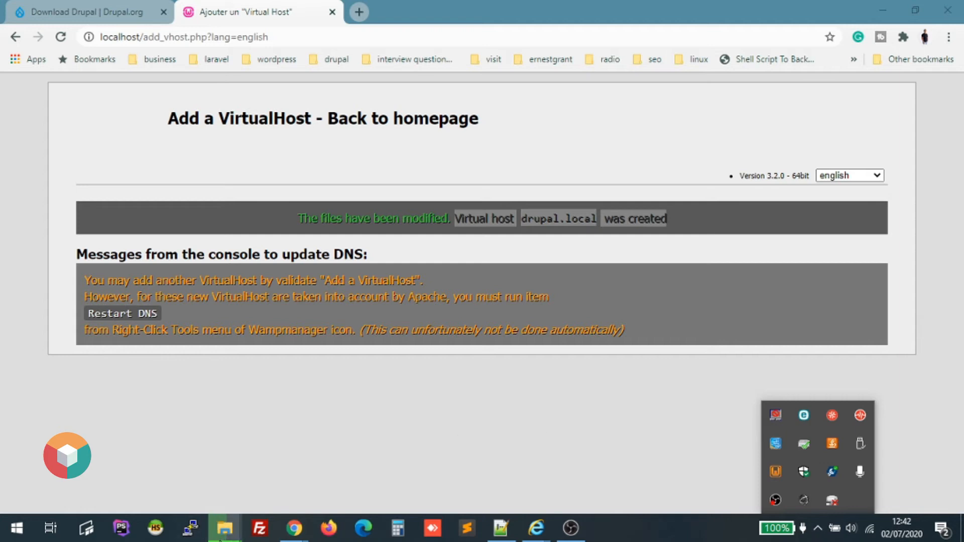
click(221, 537)
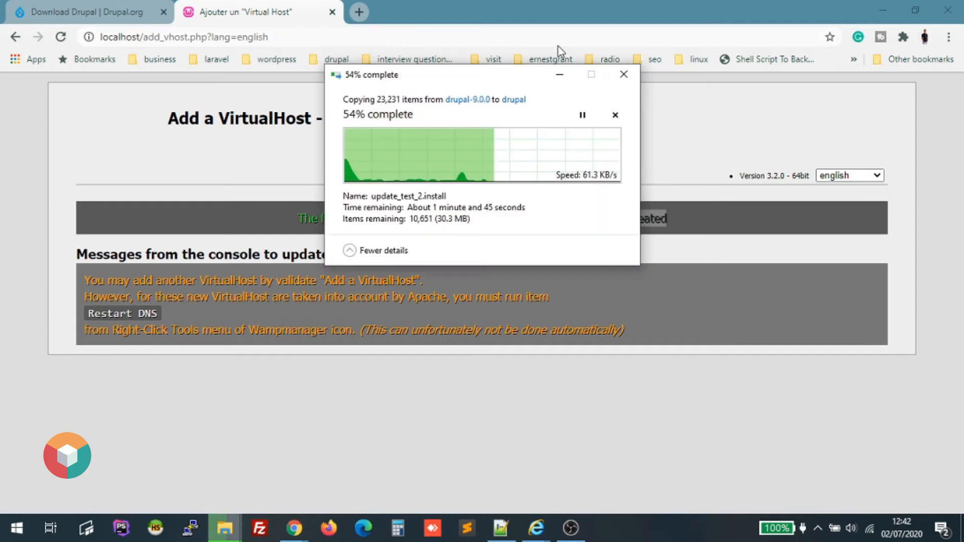
click(564, 76)
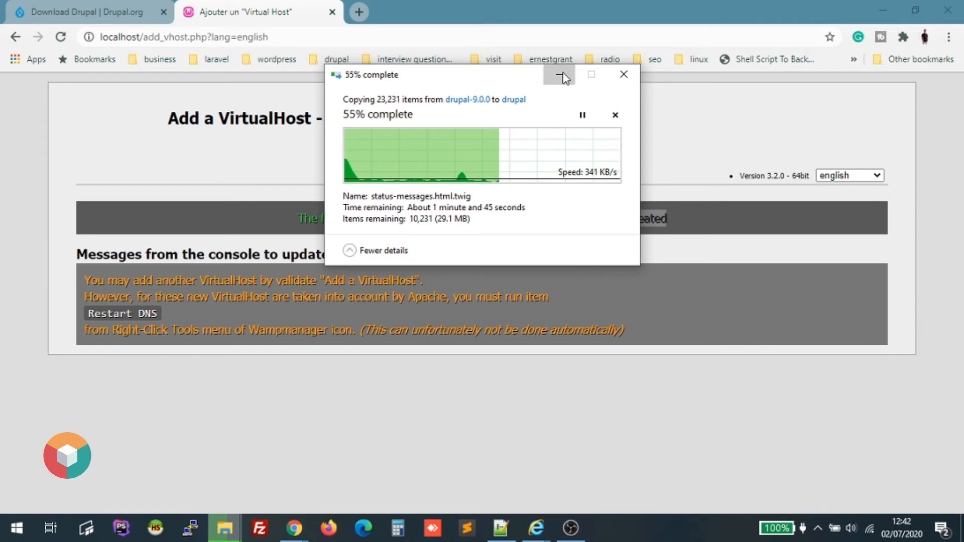
click(818, 528)
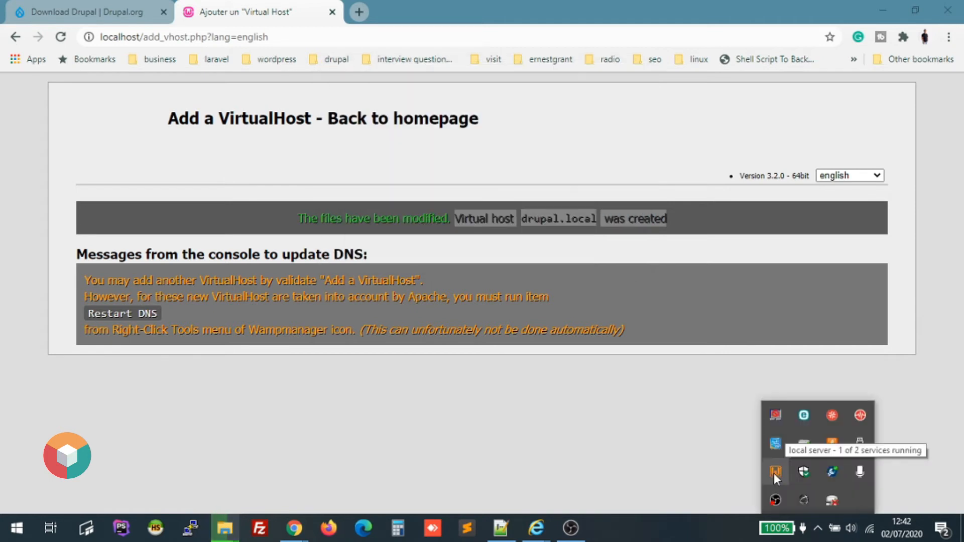
click(775, 475)
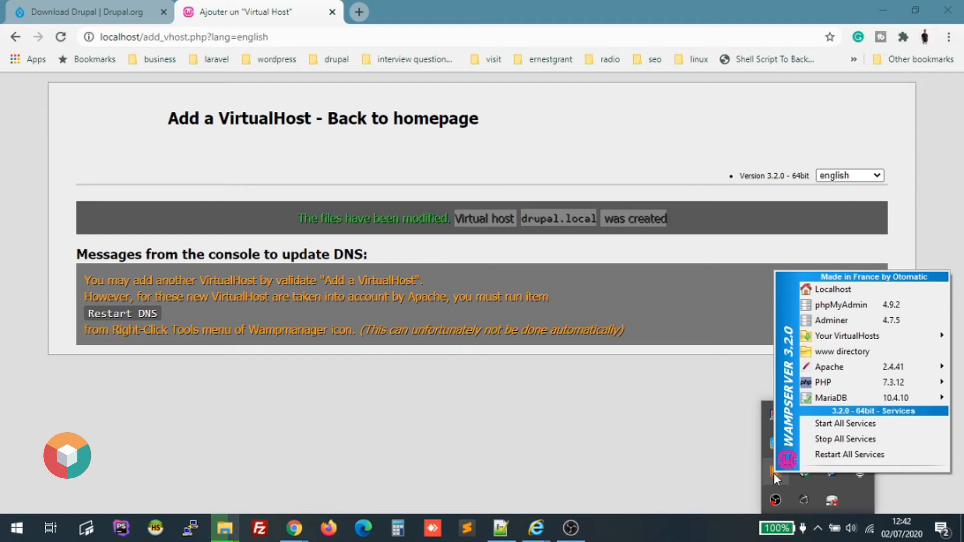
click(667, 426)
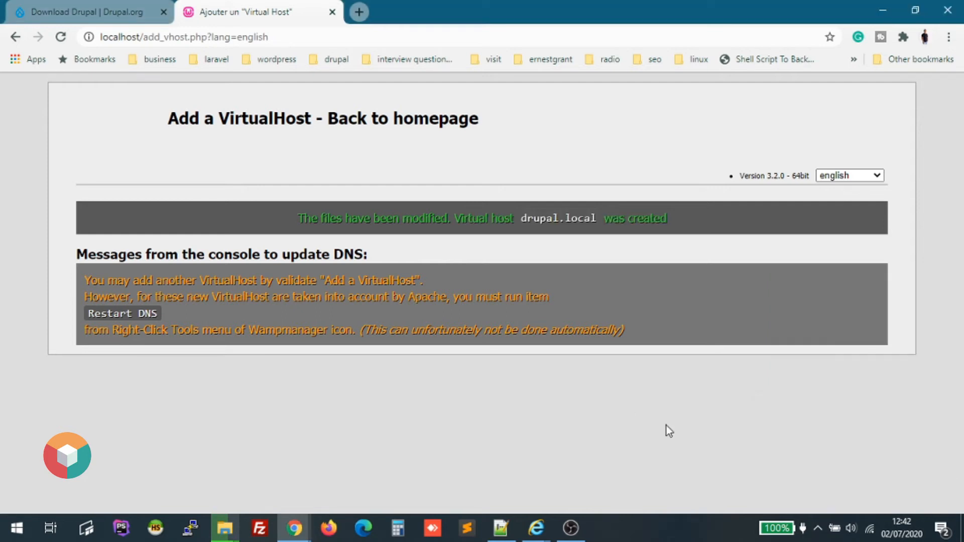
click(818, 528)
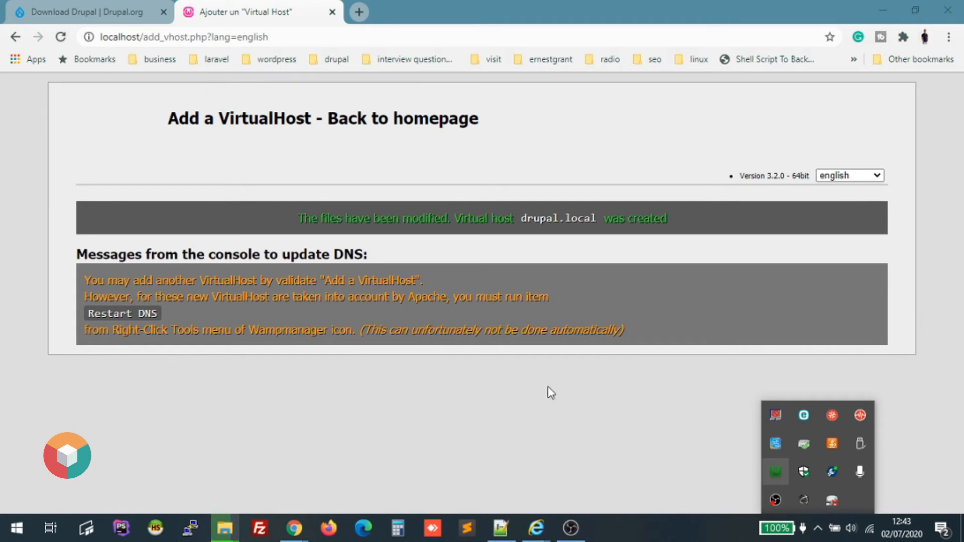
click(464, 330)
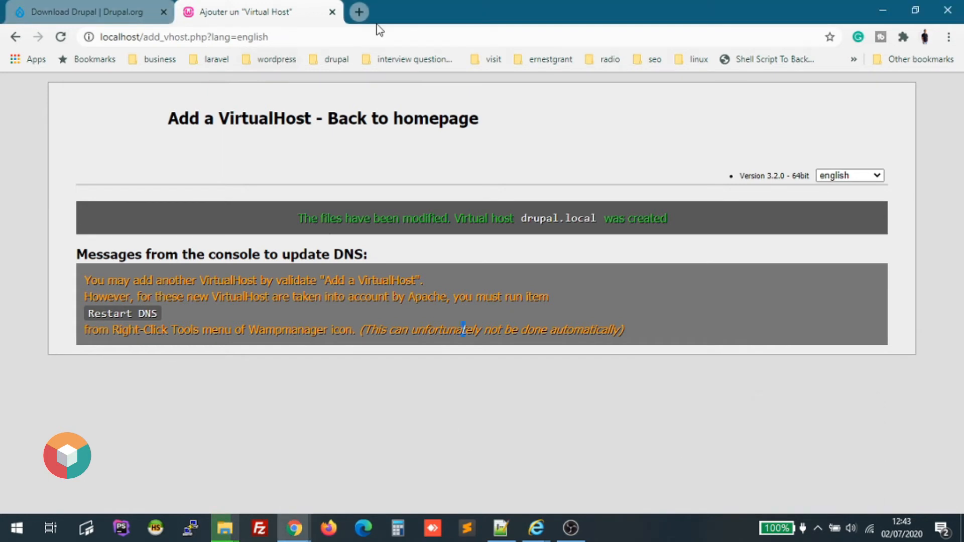
Load localhost in a new tab and open phpMyAdmin from its Tools links.
key(ctrl+t)
text(lo)
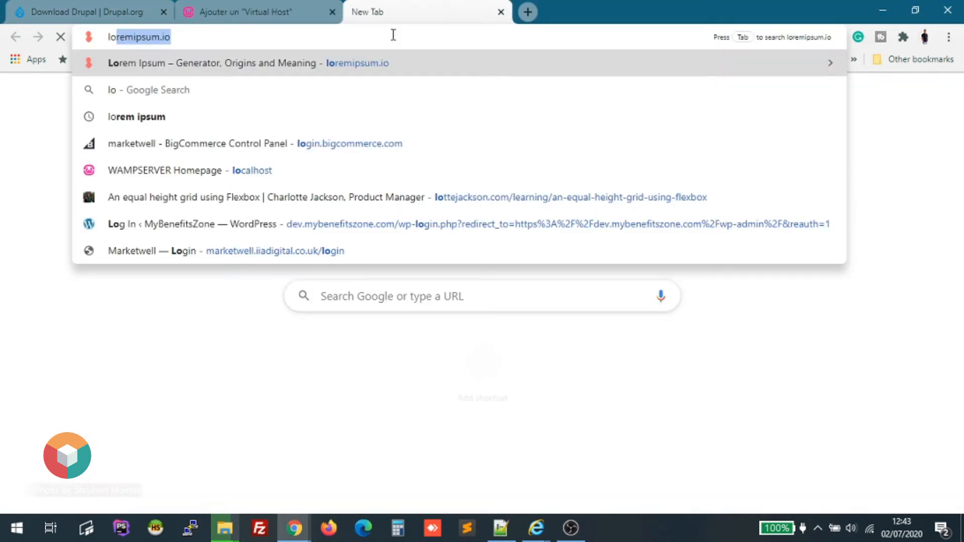
text(calh)
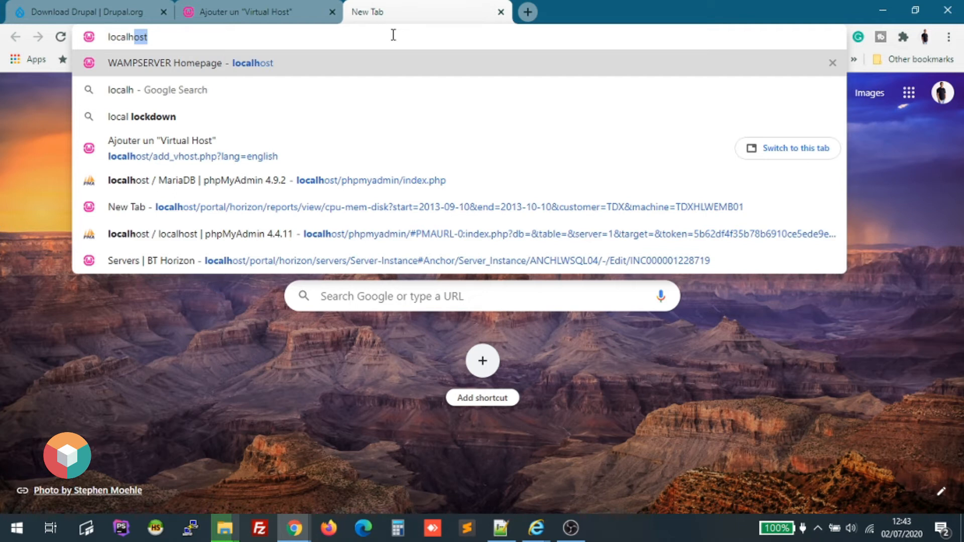
key(Return)
right_click(393, 36)
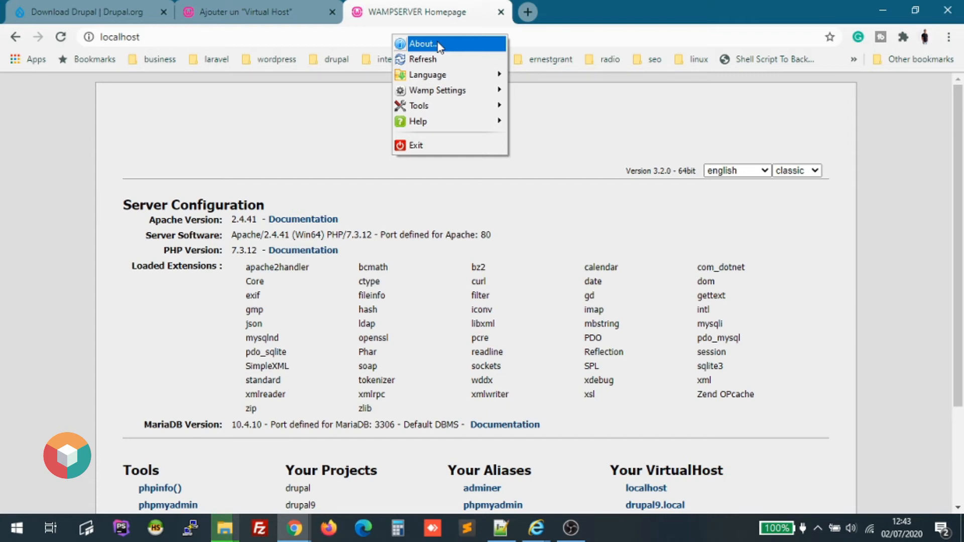
click(421, 257)
scroll(421, 257, down, 3)
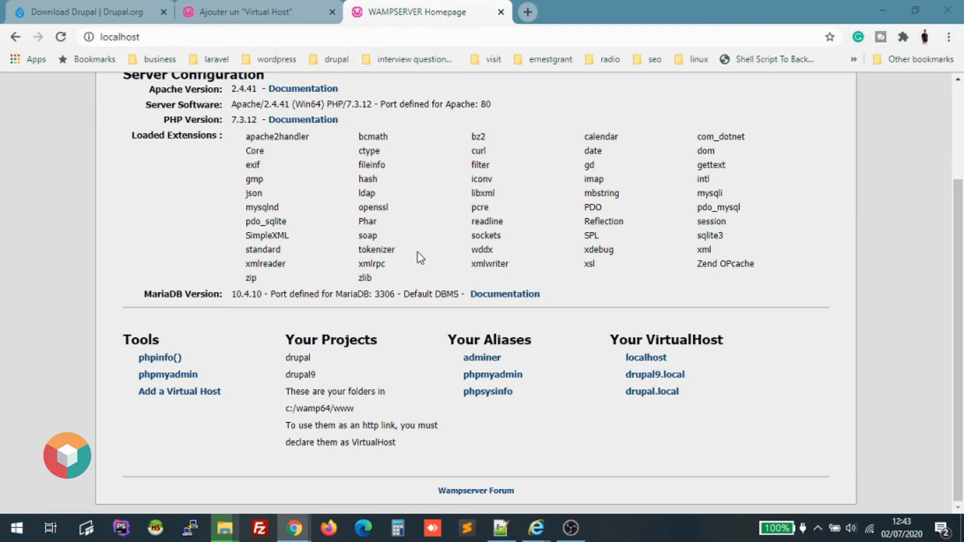
click(174, 375)
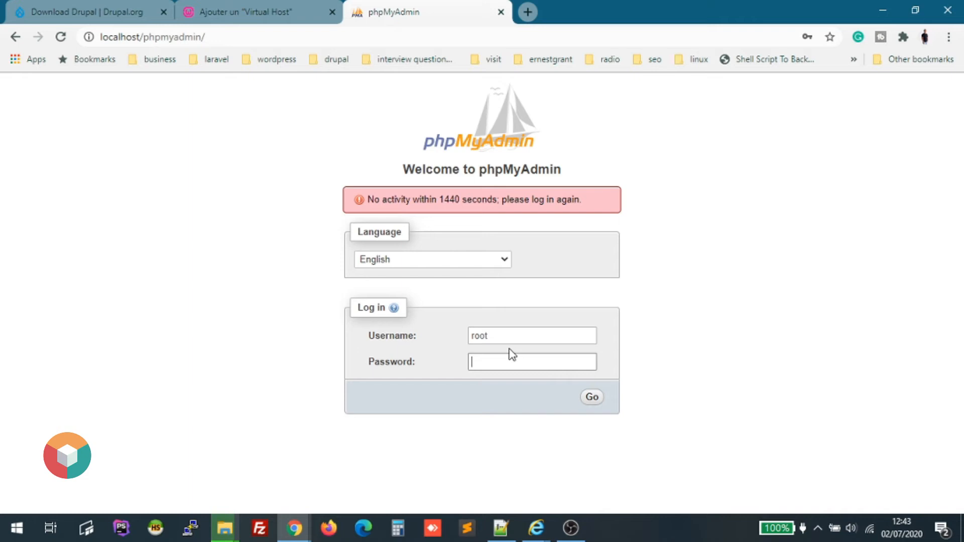
Log in to phpMyAdmin as root.
key(Return)
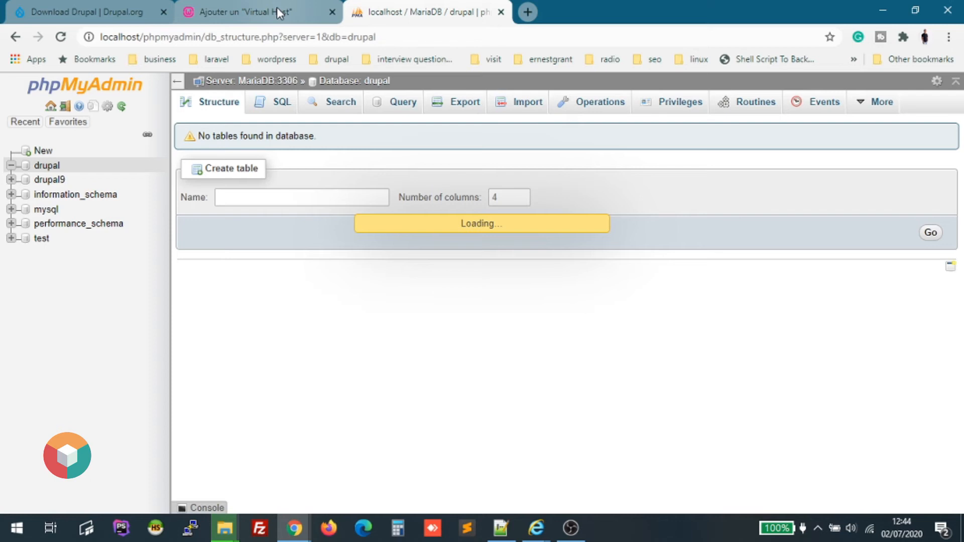
click(528, 11)
text(http://drupal.local)
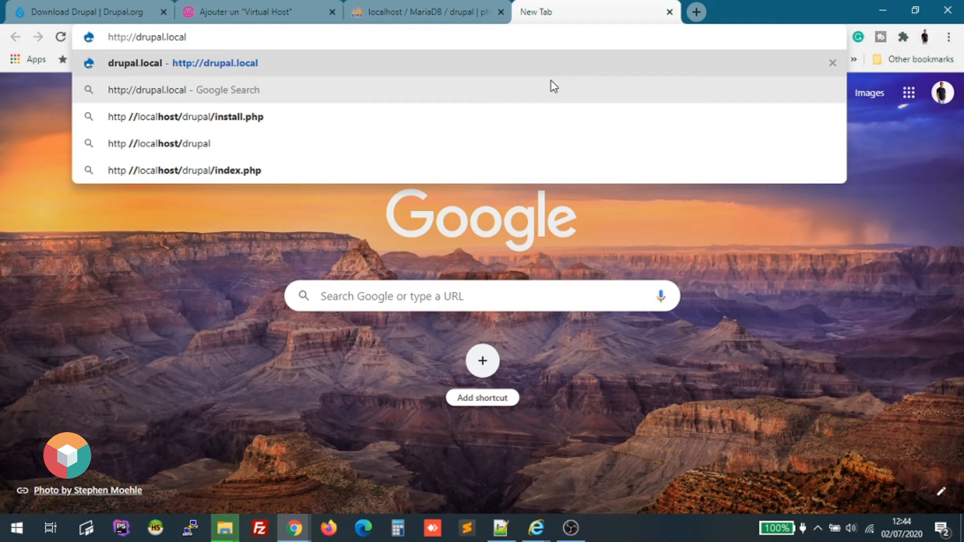
key(Return)
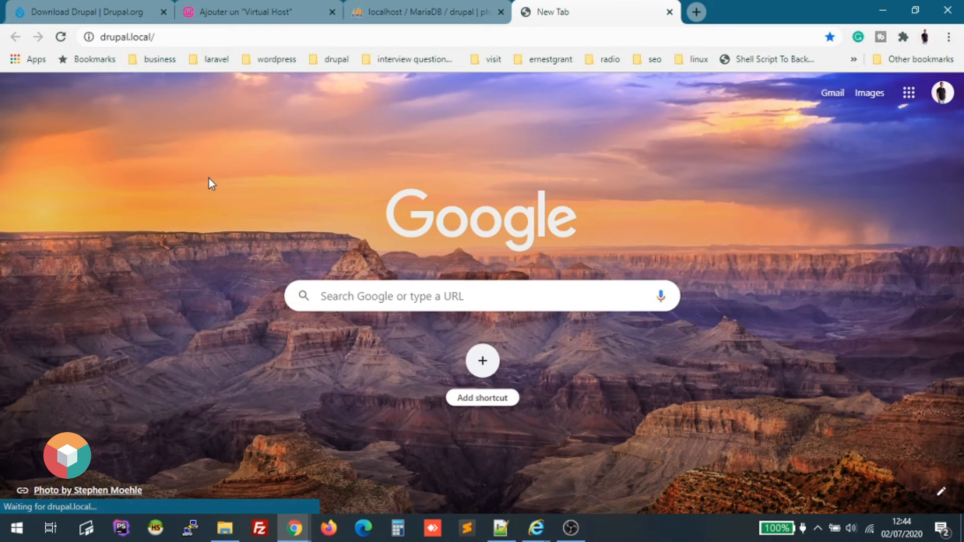
click(236, 36)
text(drupal.lo)
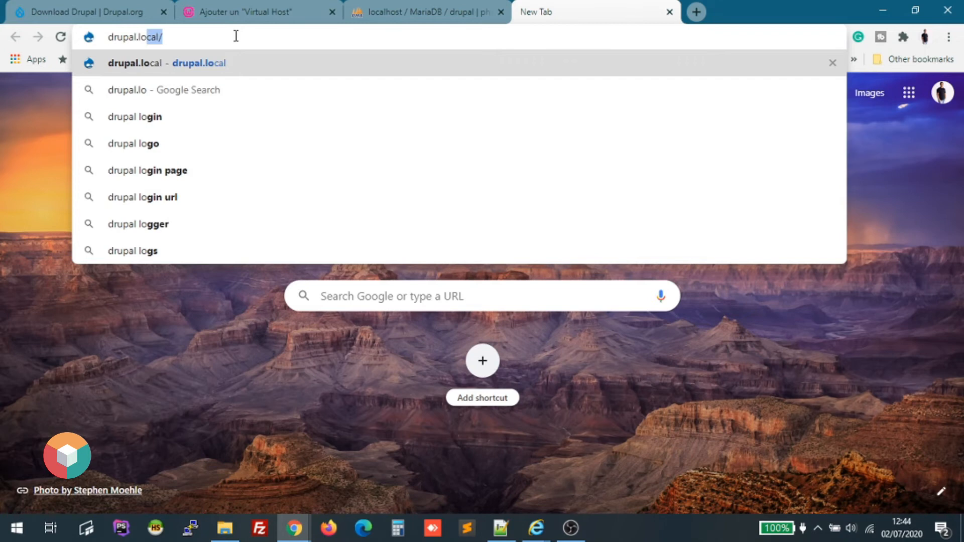
key(Return)
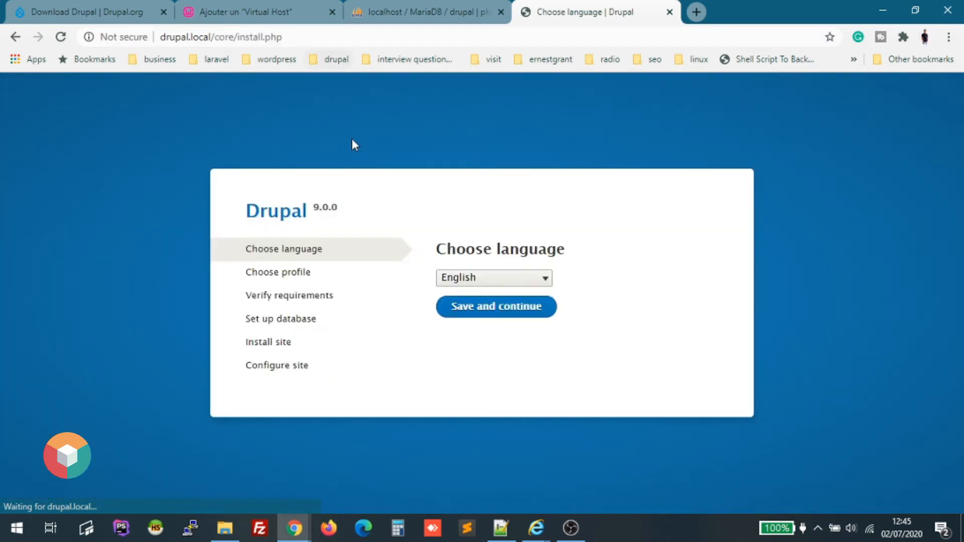
Keep English as the installer language and continue with the Standard installation profile.
click(494, 278)
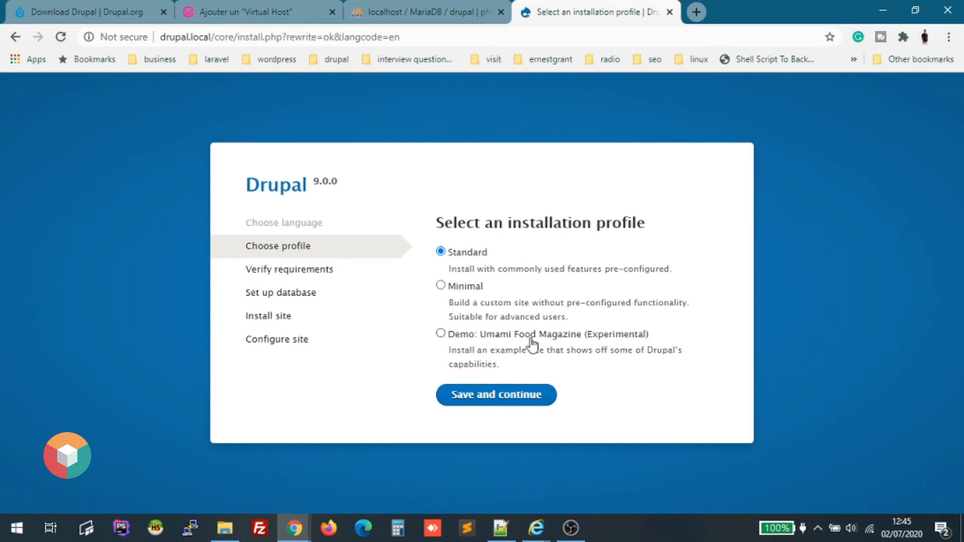
click(490, 400)
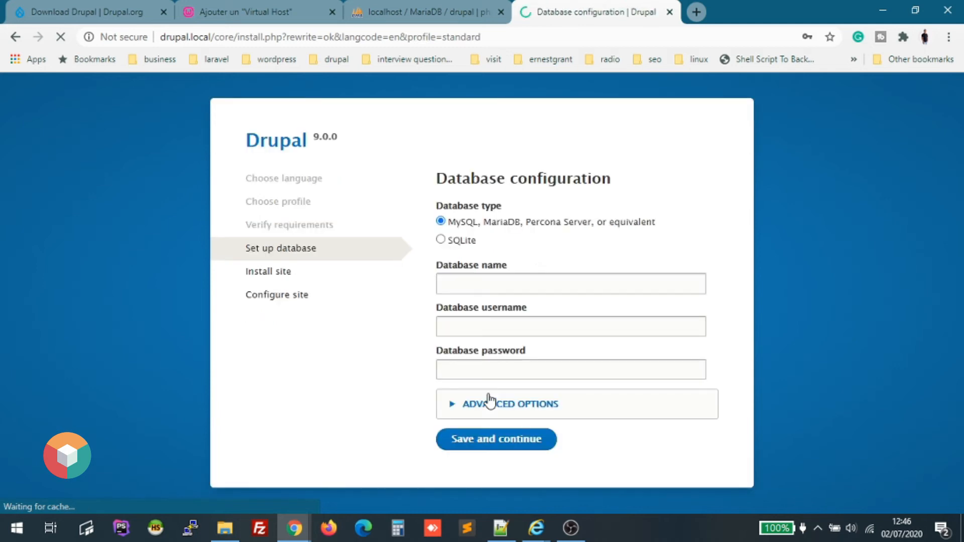
Enter database name 'drupal' and database username 'admin'.
click(520, 286)
text(drupal)
click(558, 265)
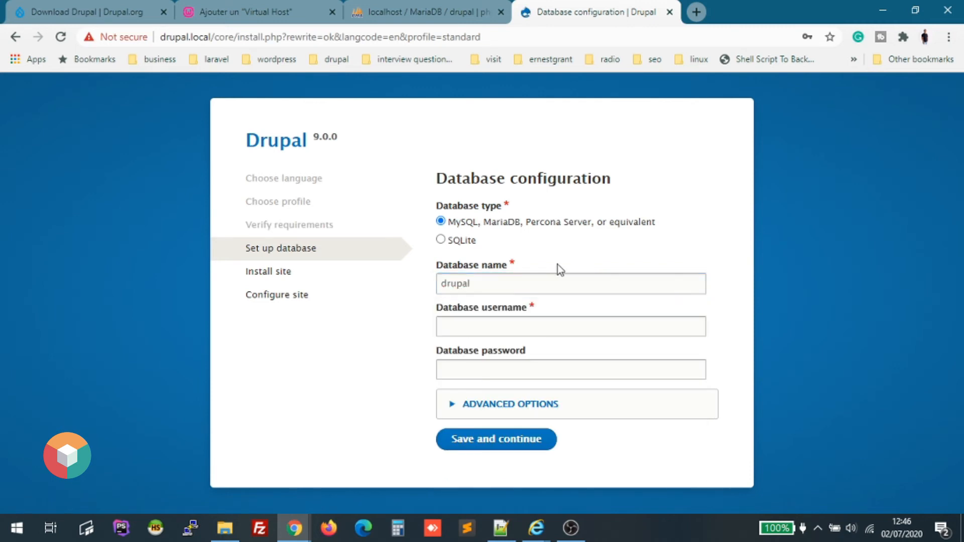
click(511, 329)
text(admin)
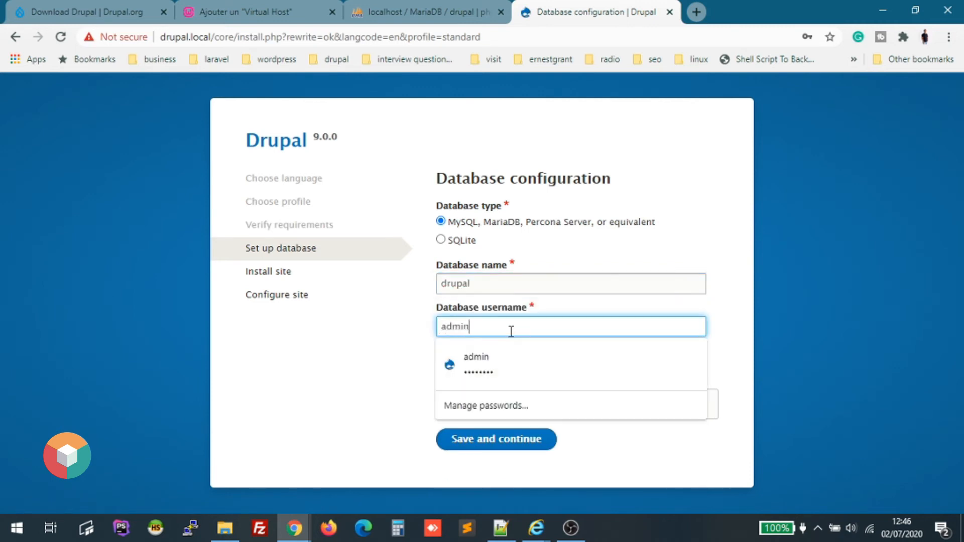
Type the database password and submit the connection settings.
click(368, 376)
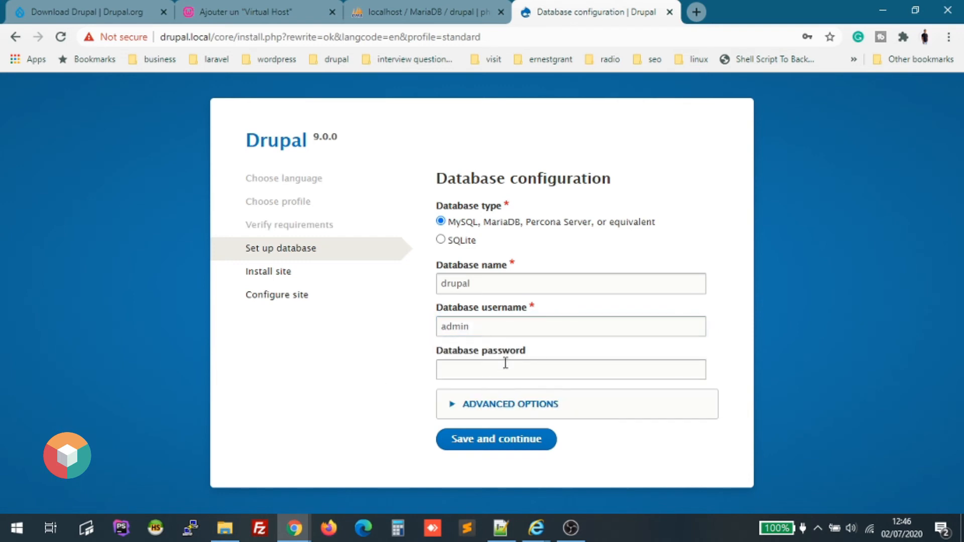
click(508, 366)
click(418, 363)
click(482, 370)
text(a)
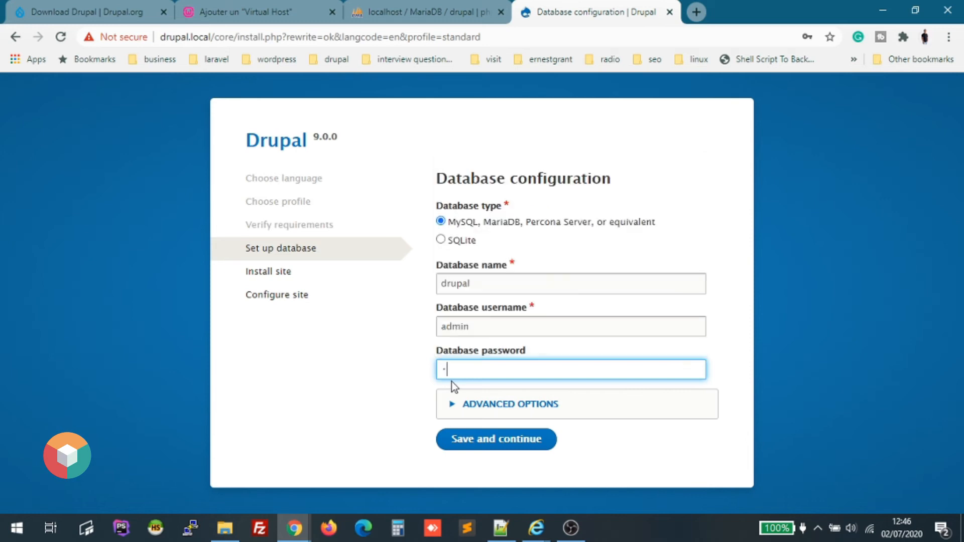
key(BackSpace)
text(••)
key(BackSpace)
key(BackSpace)
key(BackSpace)
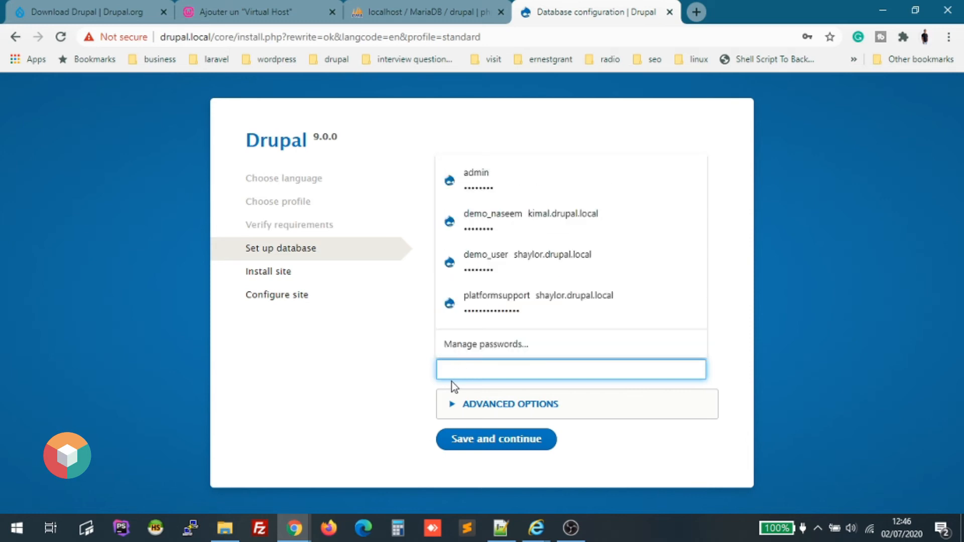
text(••••••••)
click(415, 377)
click(462, 445)
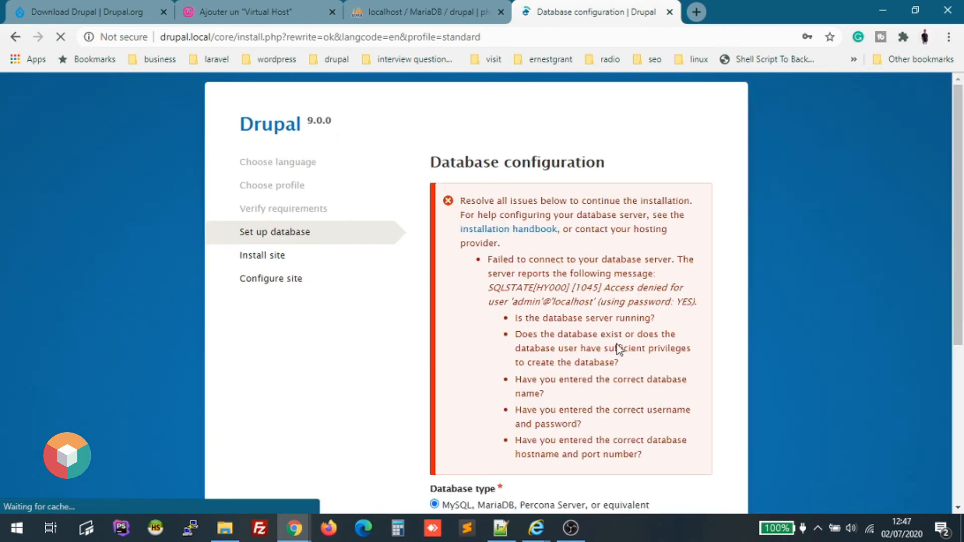
Set the database name field back to 'drupal'.
scroll(617, 344, down, 6)
scroll(616, 345, up, 6)
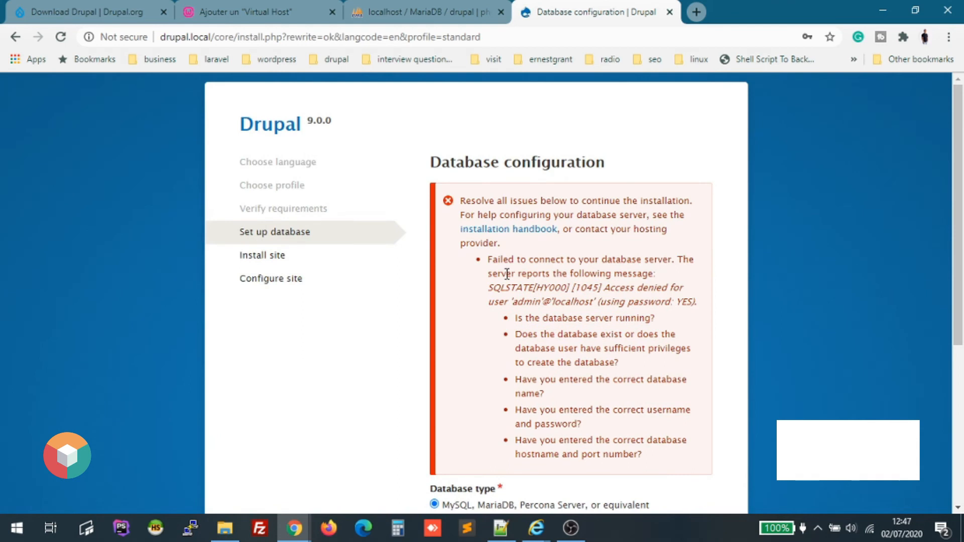
scroll(490, 300, down, 5)
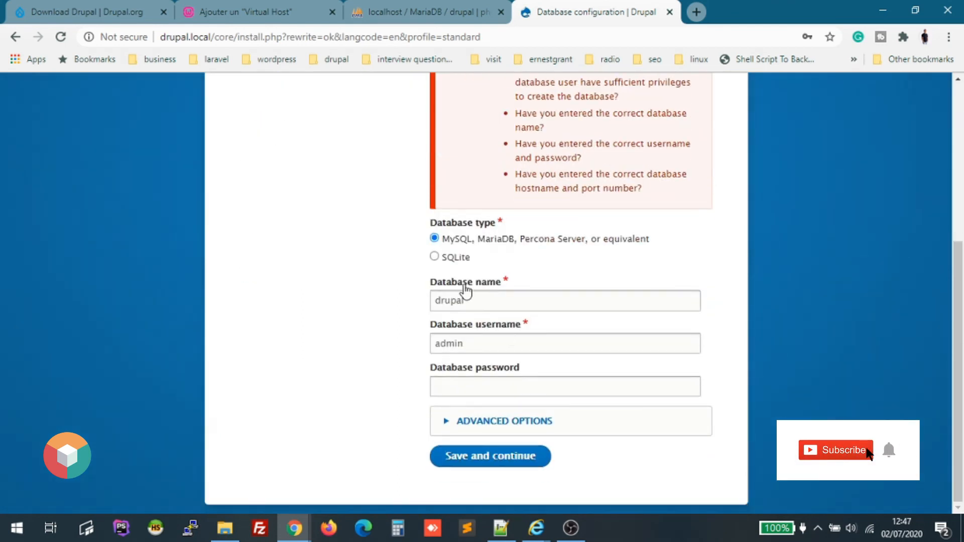
drag(482, 300, 385, 309)
text(root)
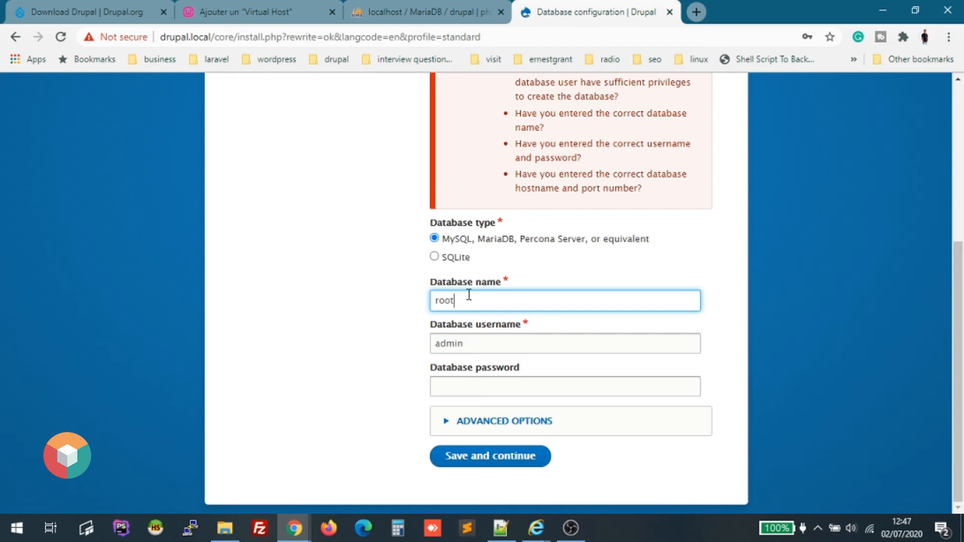
drag(470, 296, 408, 310)
text(drupa)
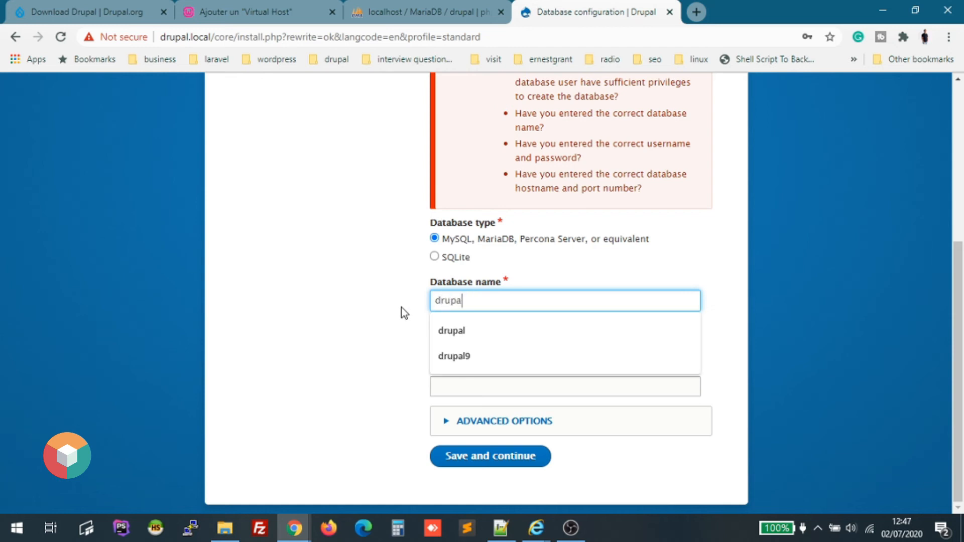
key(Down)
key(Return)
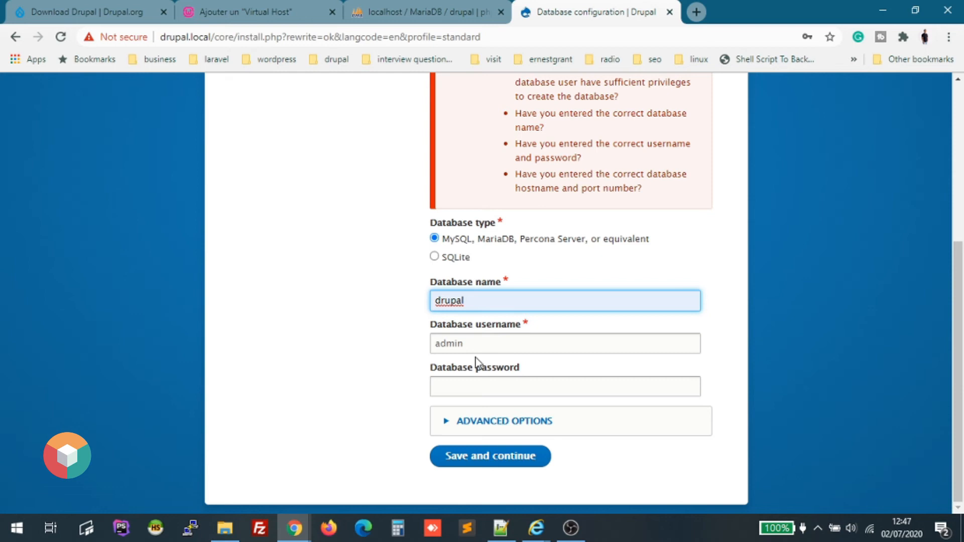
Change the username to 'root', leave the password blank and resubmit.
key(Tab)
text(root)
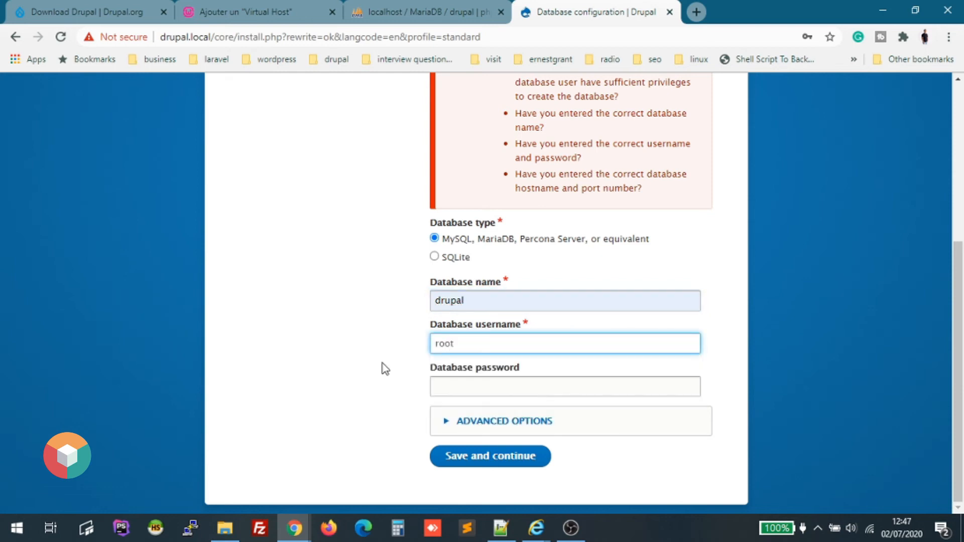
click(461, 457)
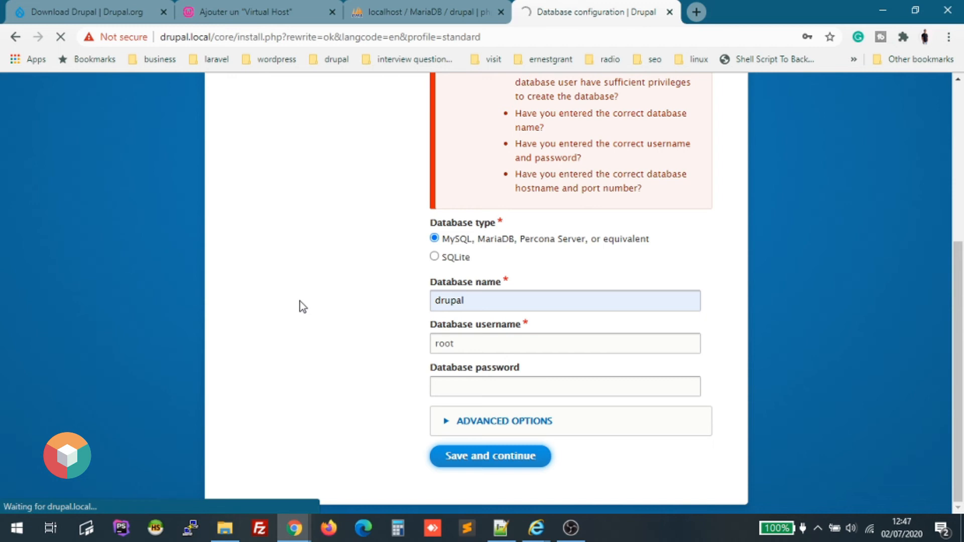
Wait for Drupal to install its 42 modules until the Configure site form appears.
scroll(300, 302, up, 5)
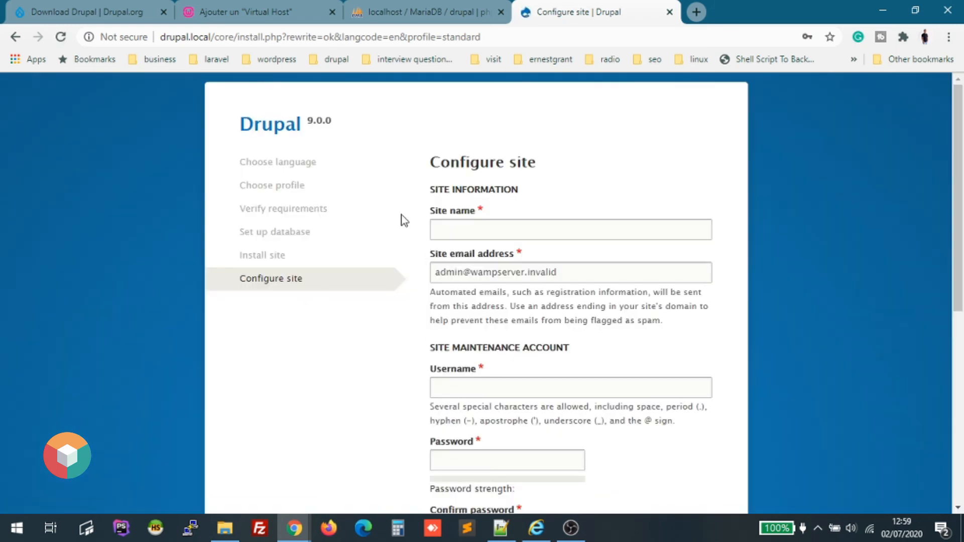
Set the site name to 'drupal' and fill in the site email address.
click(495, 232)
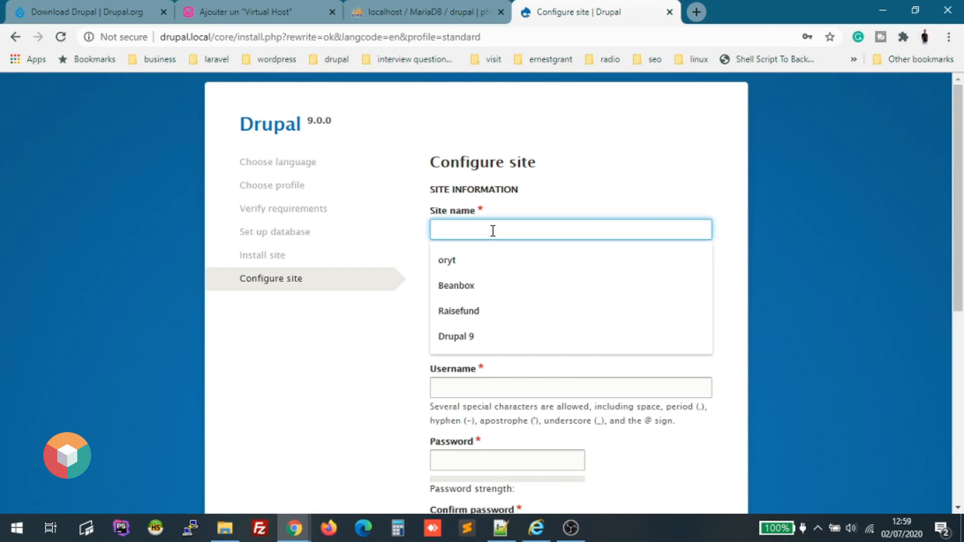
text(drupal)
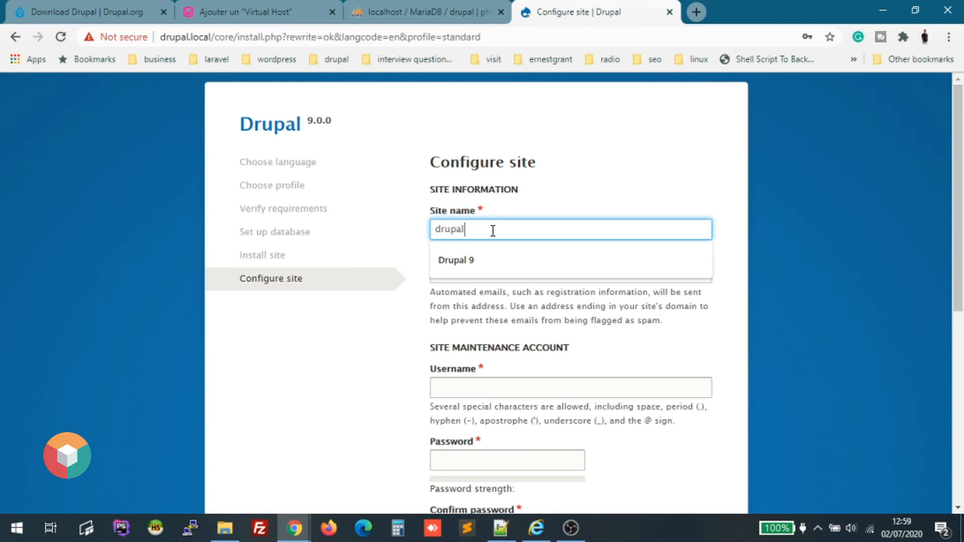
click(532, 273)
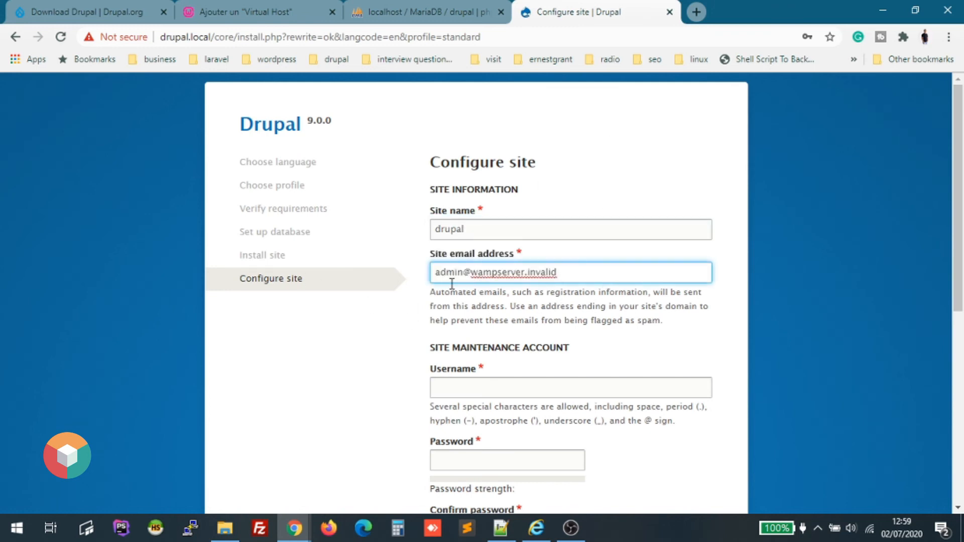
drag(578, 272, 318, 261)
scroll(523, 426, down, 5)
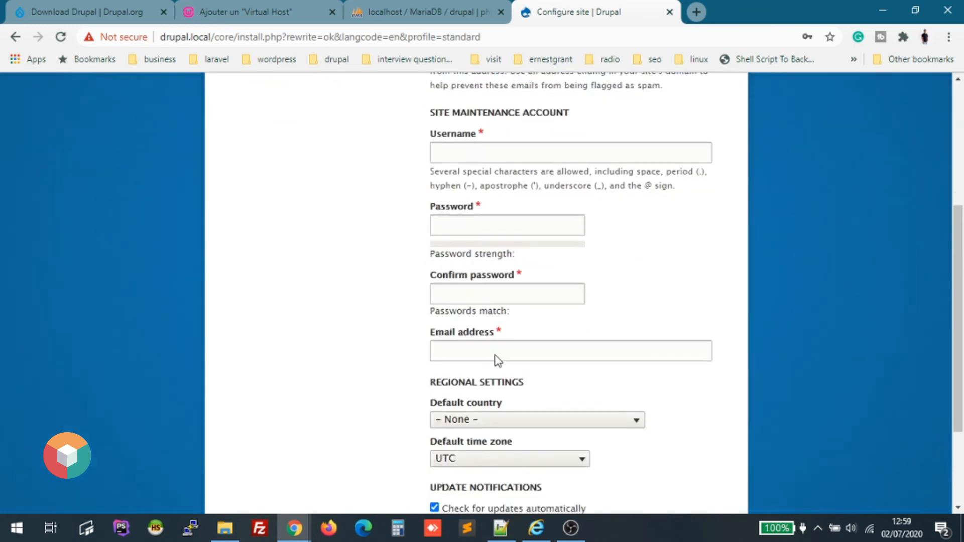
scroll(523, 173, up, 5)
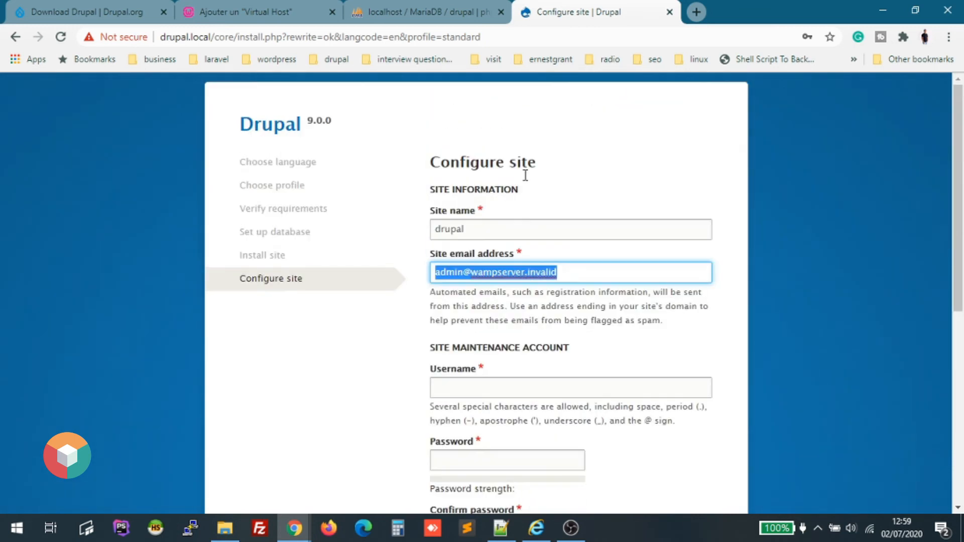
Set maintenance username 'admin' with a browser-suggested strong password, confirmed as matching.
click(488, 386)
text(admin)
key(Tab)
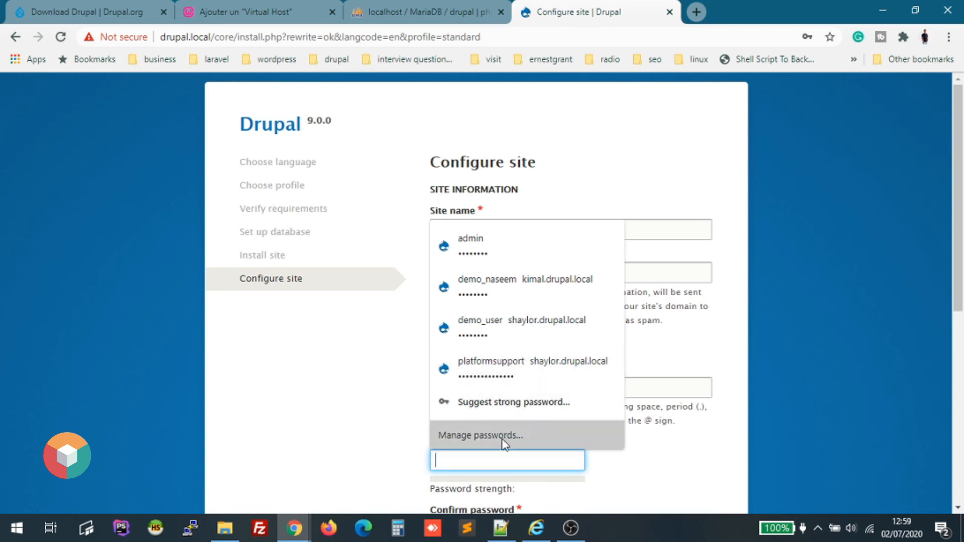
click(490, 405)
click(502, 394)
key(Tab)
key(Tab)
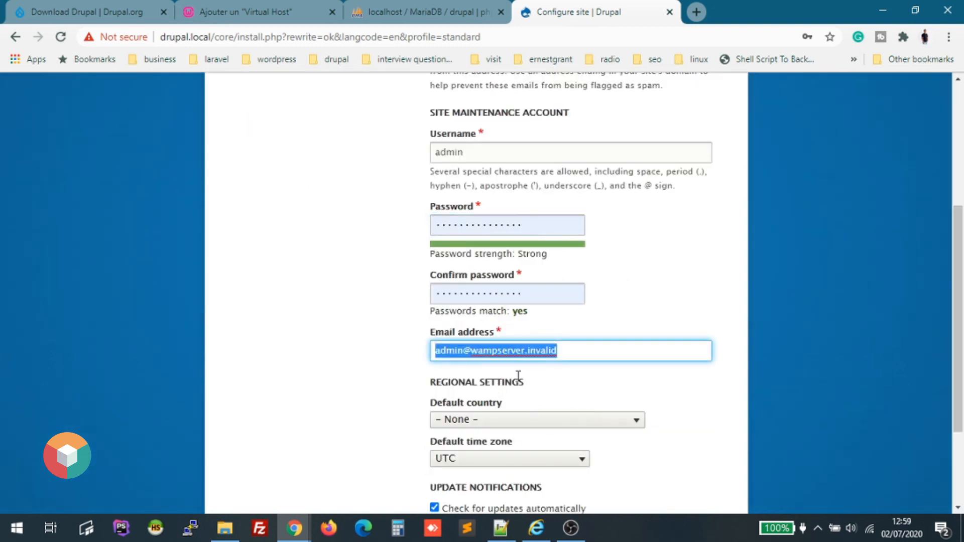
click(534, 293)
drag(534, 294, 397, 274)
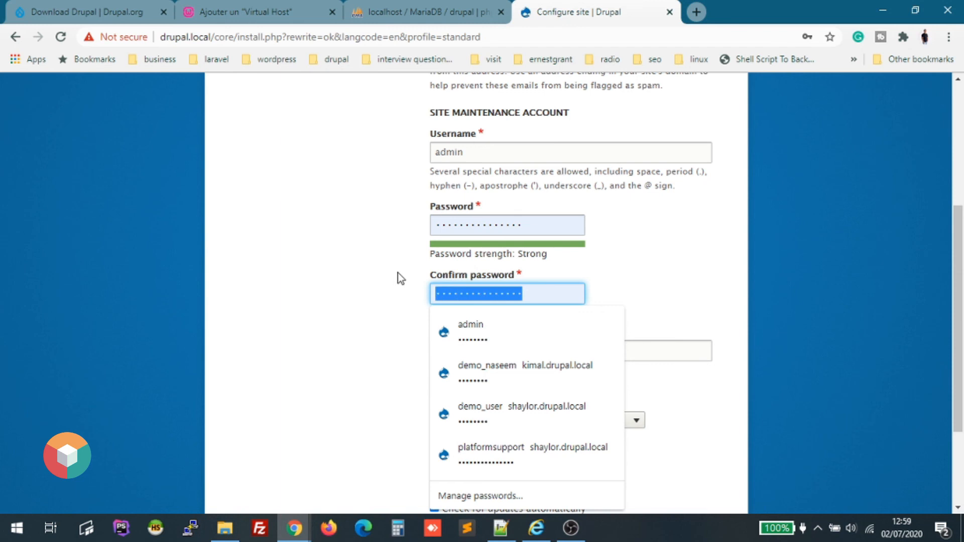
click(557, 223)
drag(555, 222, 302, 207)
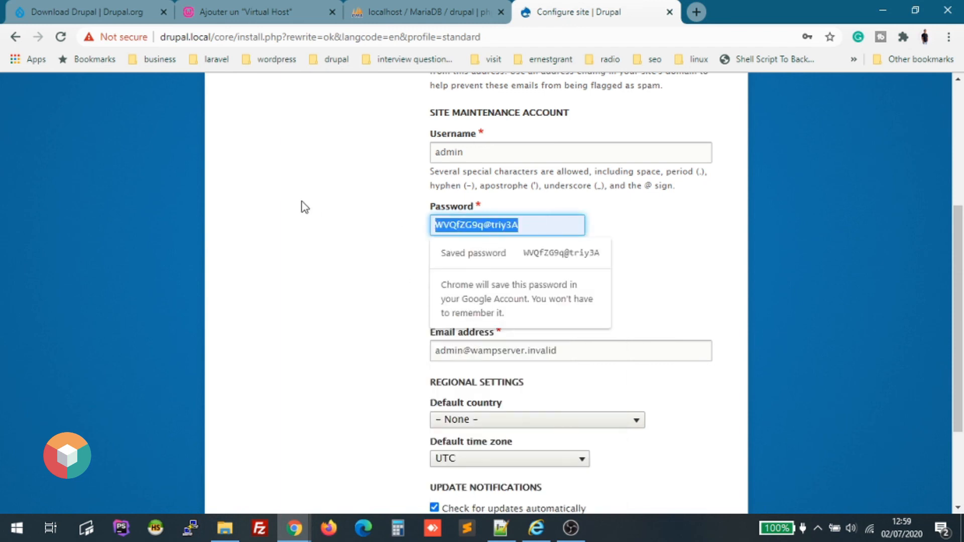
click(777, 287)
Submit the Configure site form to finish installation.
scroll(596, 383, down, 2)
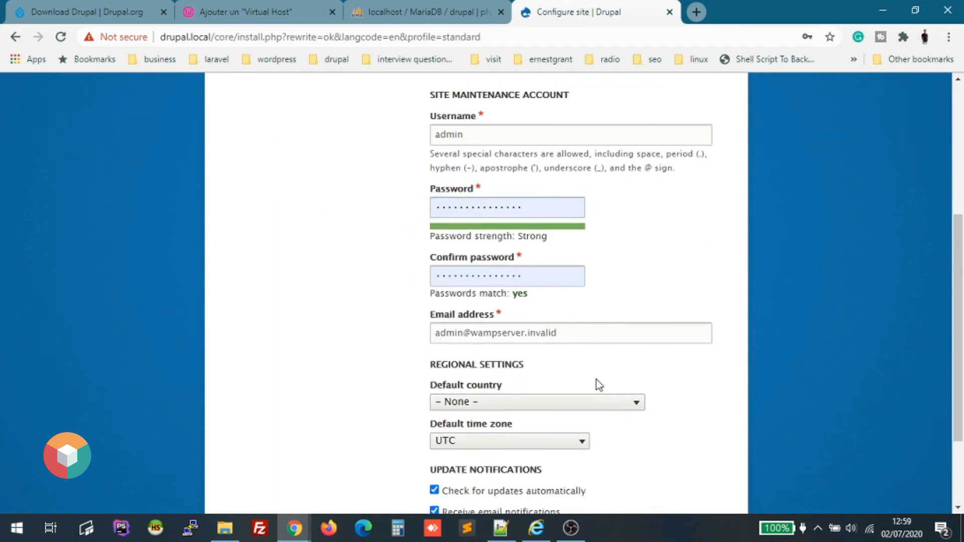
scroll(517, 372, down, 1)
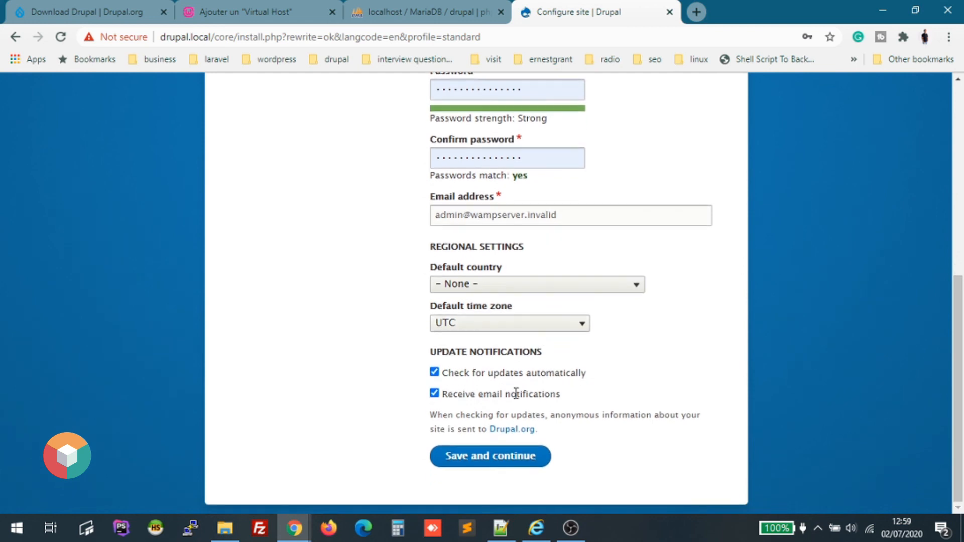
click(484, 459)
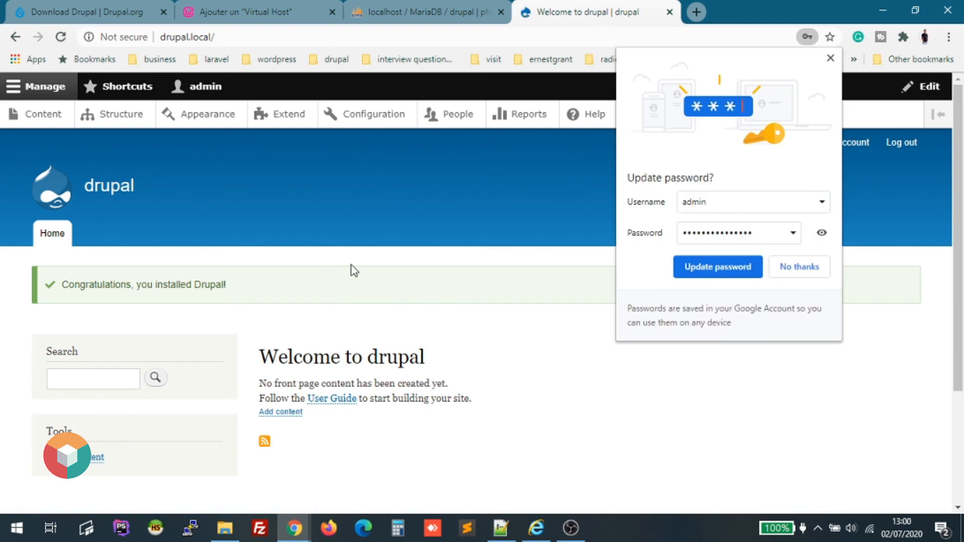
Save the new admin password in Chrome's password manager.
click(831, 58)
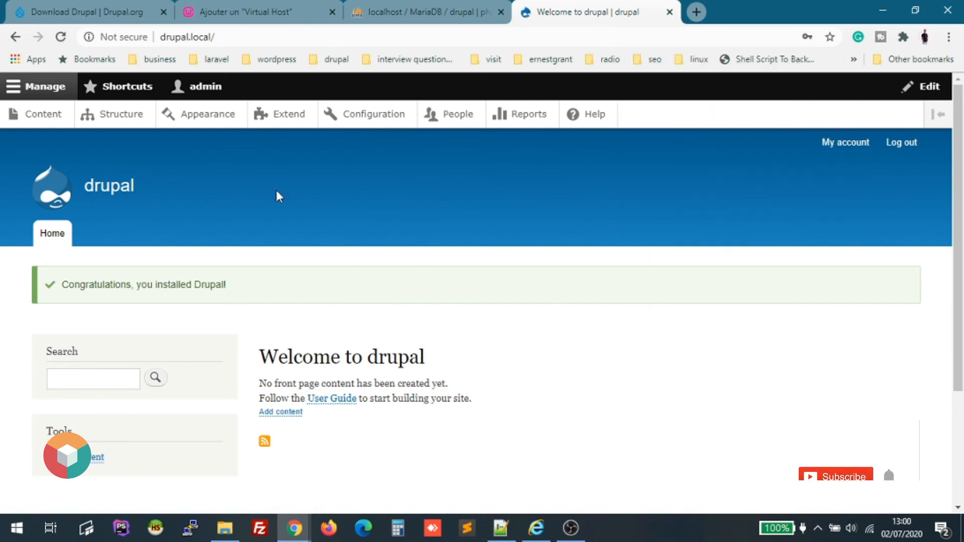
click(806, 37)
click(748, 267)
Go to the admin Content listing, which shows no content yet.
scroll(252, 271, down, 3)
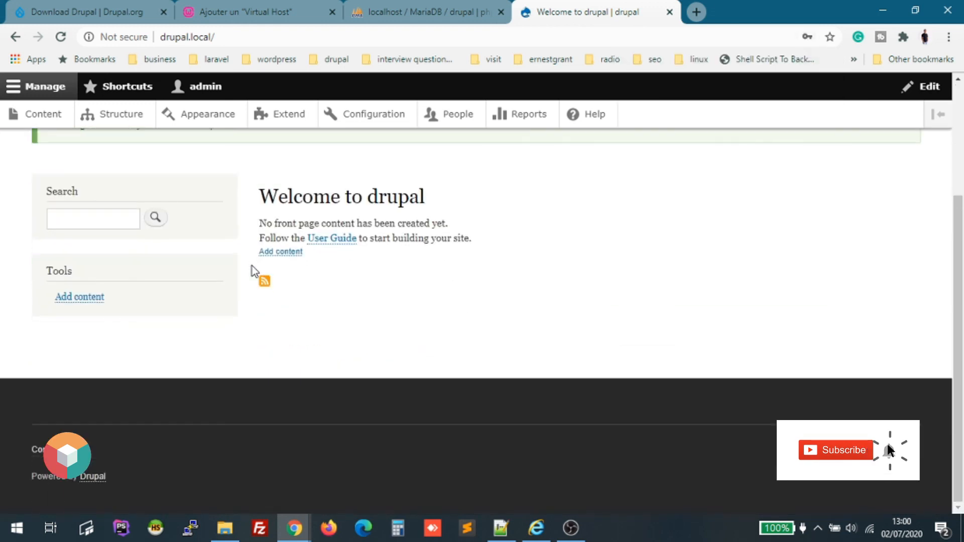
scroll(254, 274, up, 3)
click(50, 116)
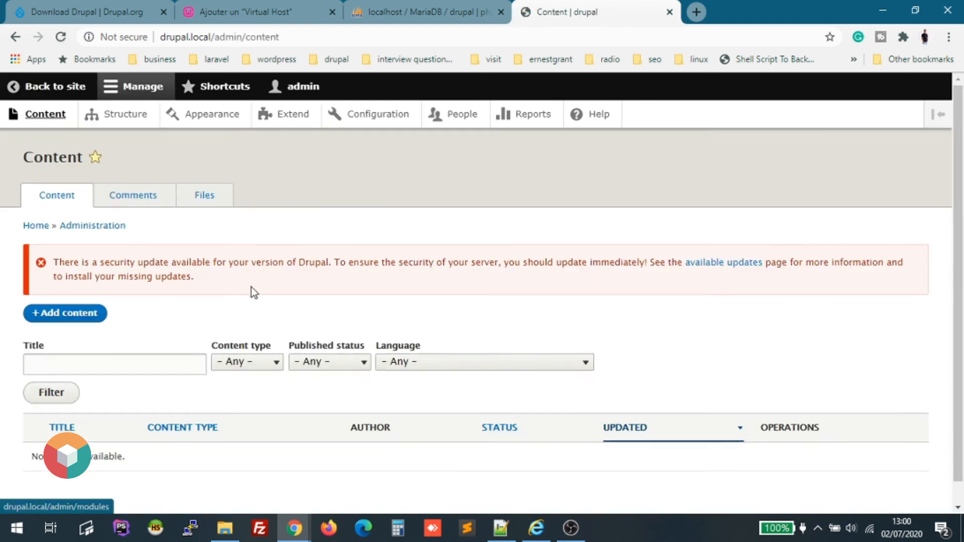
Browse the Structure overview page in the admin toolbar.
scroll(241, 289, down, 2)
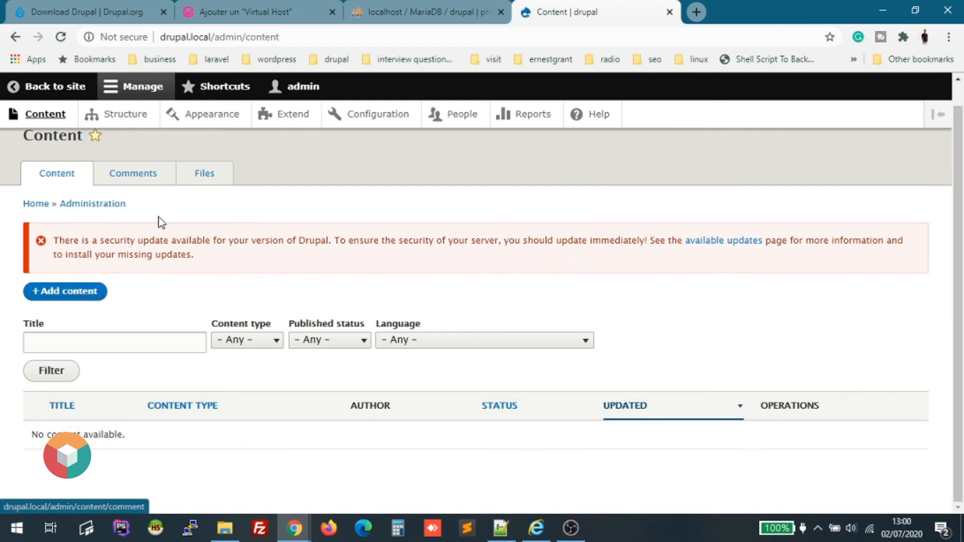
scroll(130, 208, up, 1)
click(113, 125)
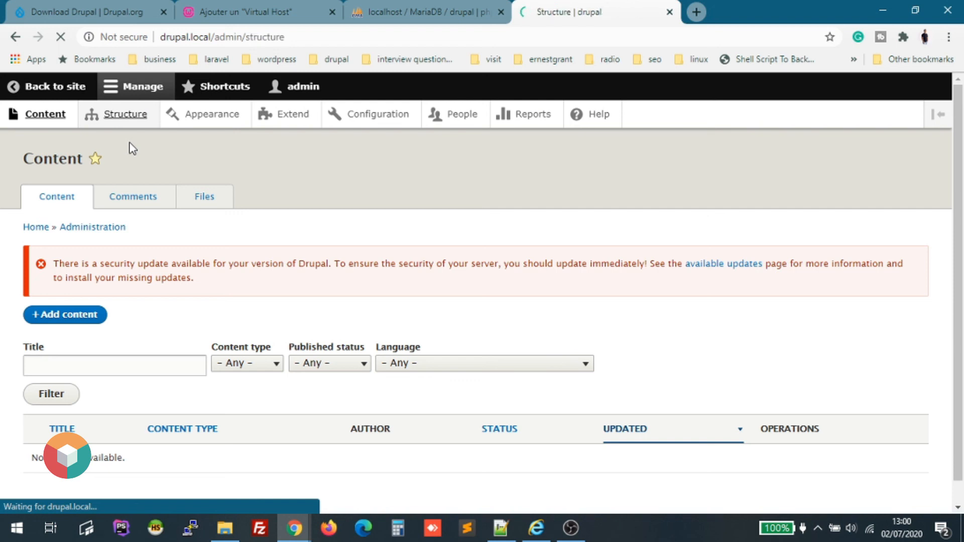
scroll(160, 376, down, 2)
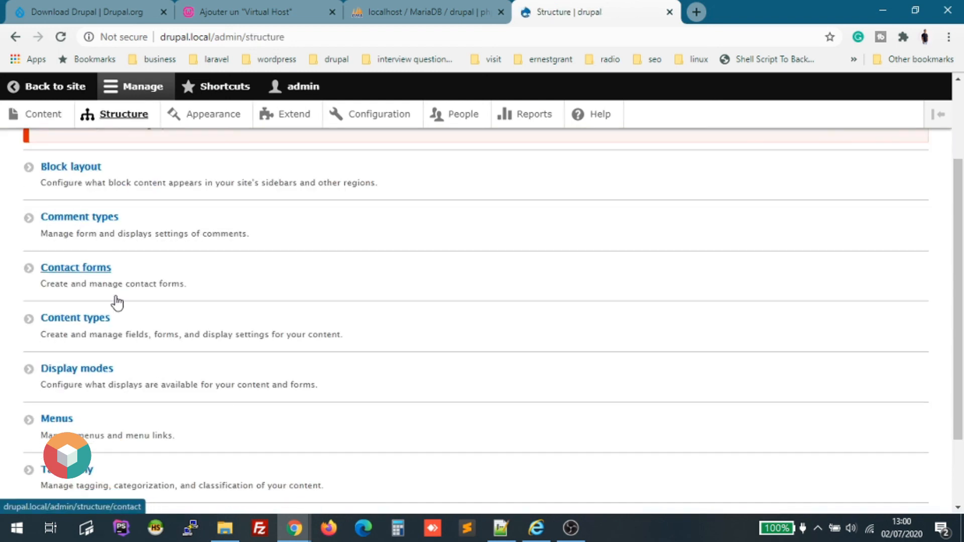
scroll(124, 364, down, 2)
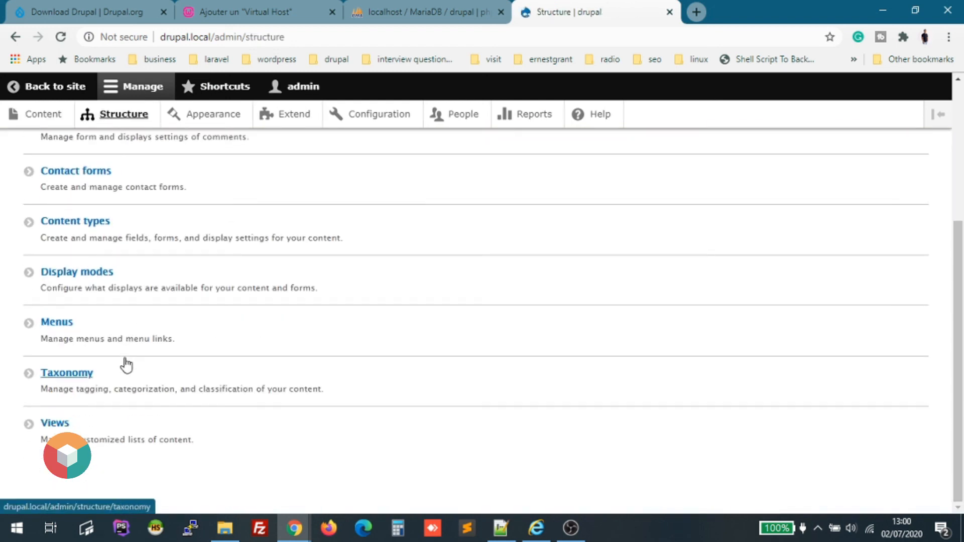
scroll(224, 387, up, 5)
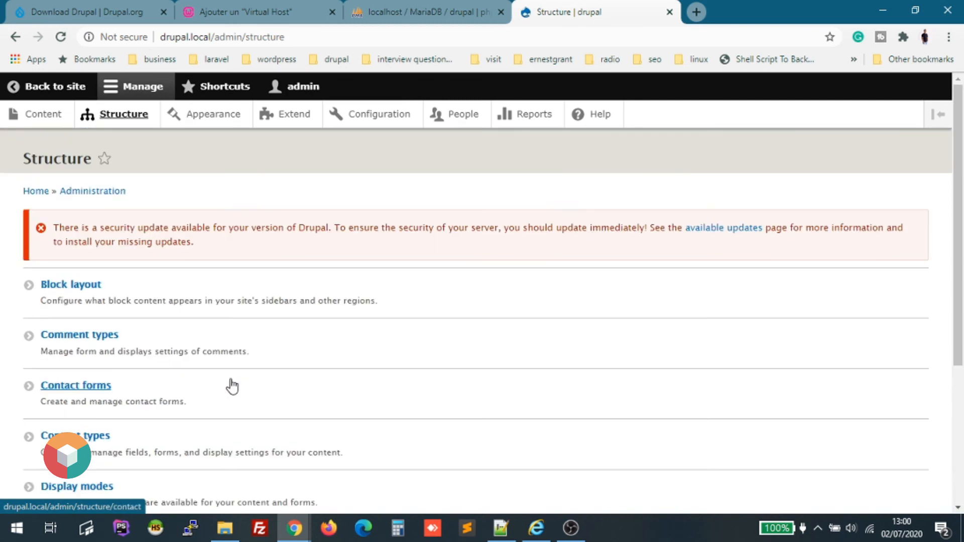
Scroll through the Appearance themes, then go to the Extend modules list.
click(211, 116)
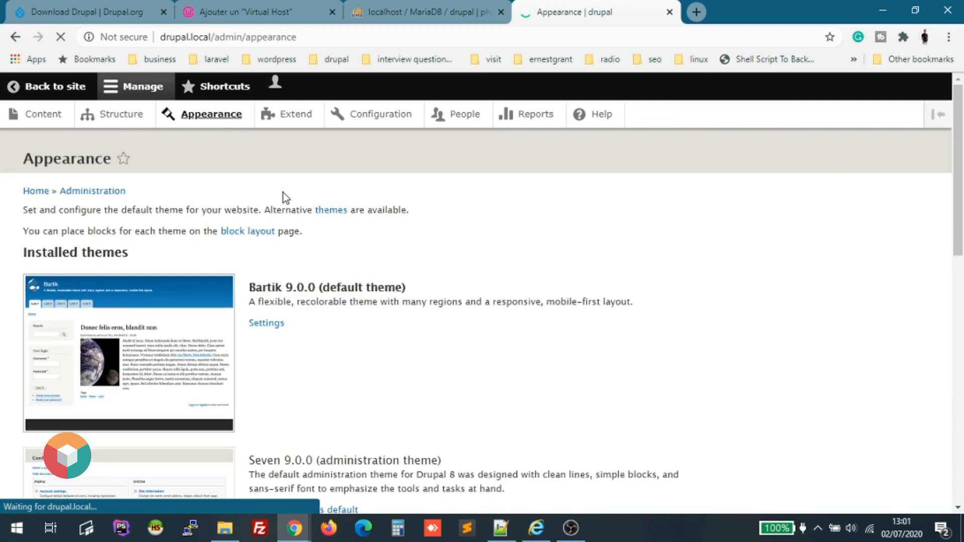
scroll(97, 313, down, 5)
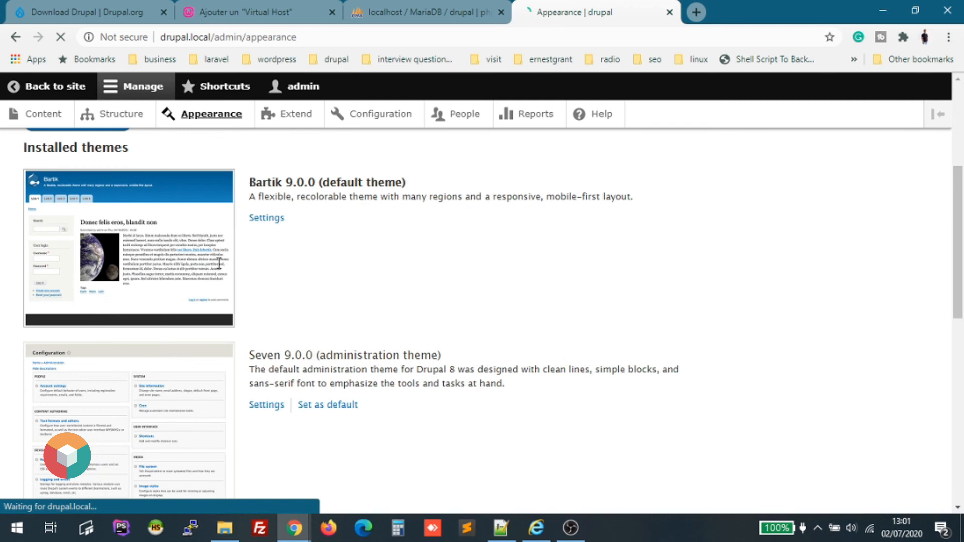
scroll(209, 243, down, 7)
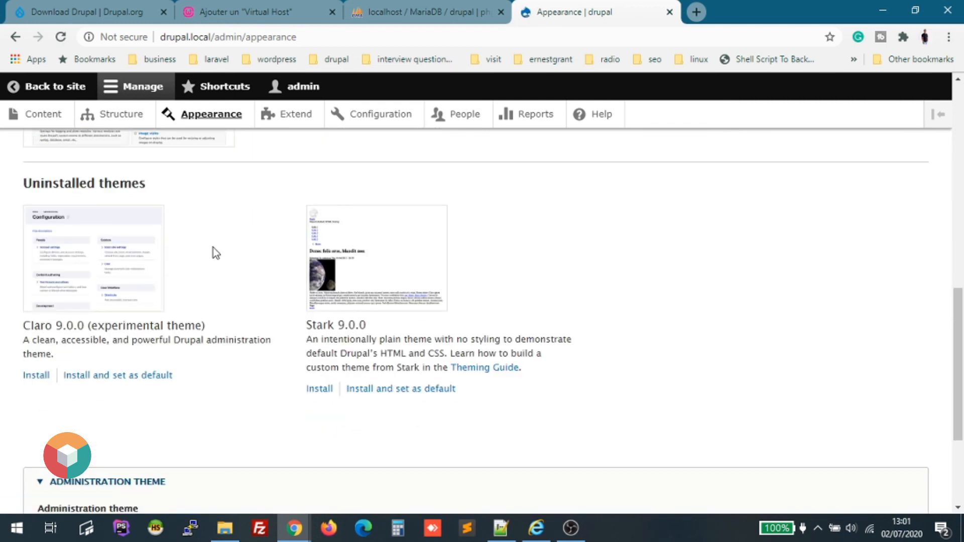
scroll(213, 249, down, 3)
scroll(354, 352, up, 15)
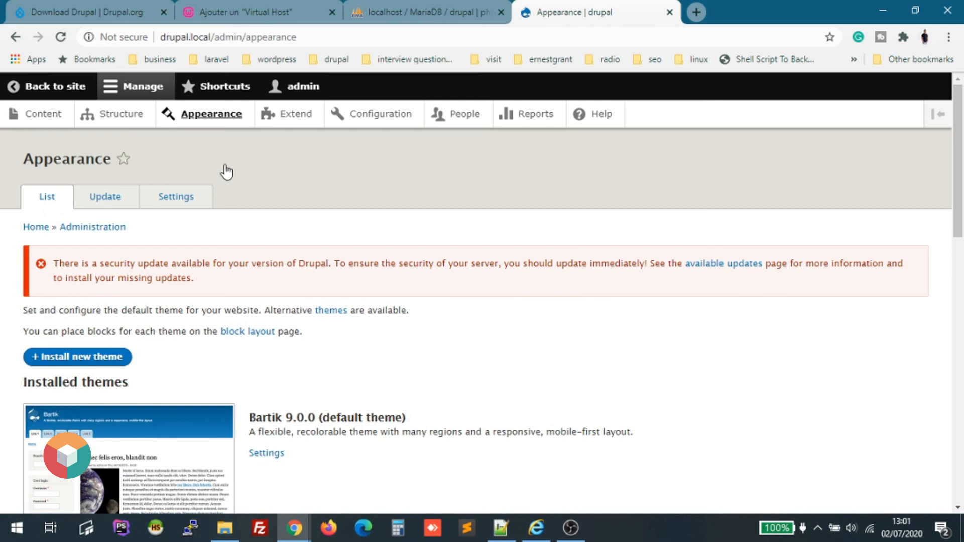
click(291, 118)
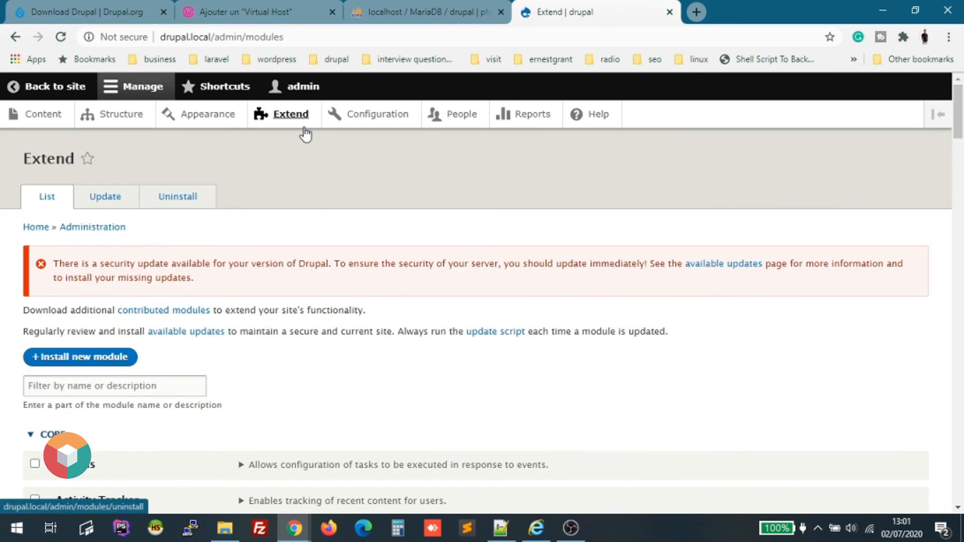
Browse the Configuration overview page.
click(363, 128)
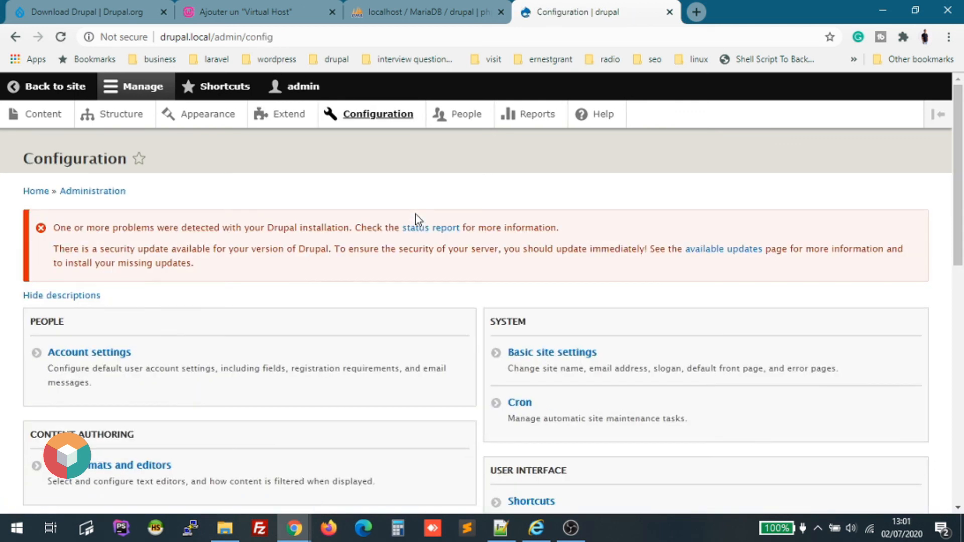
scroll(419, 220, down, 5)
scroll(419, 220, down, 5)
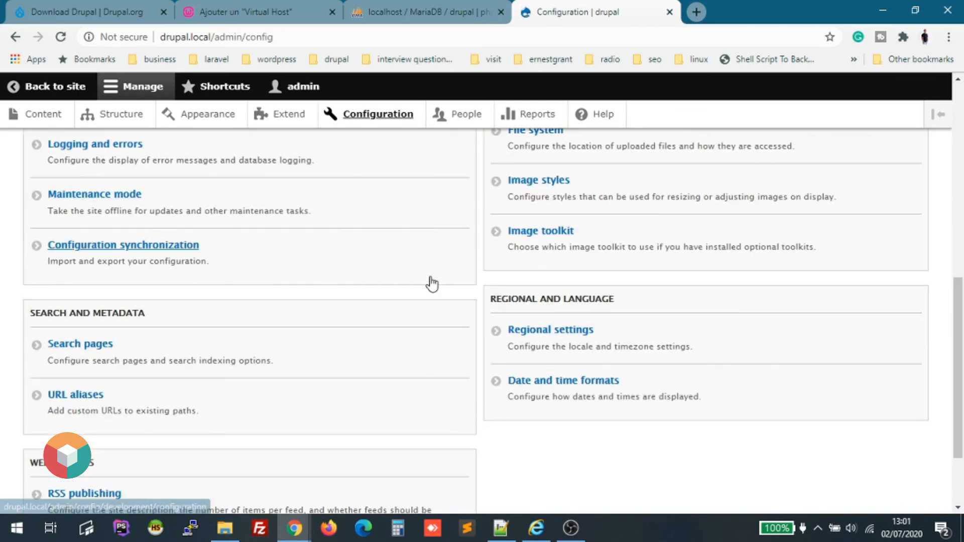
scroll(429, 282, up, 10)
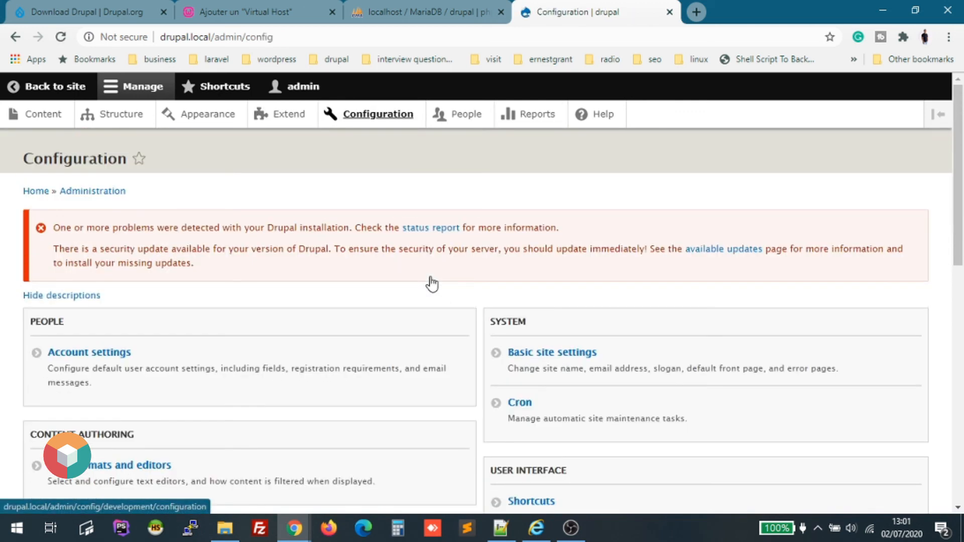
View the People user list, then go to the Reports page.
click(458, 116)
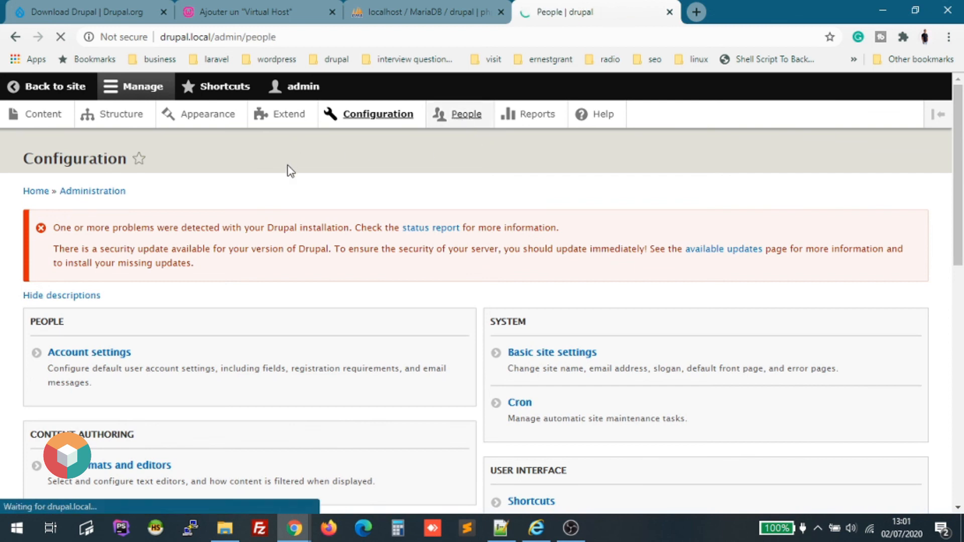
scroll(266, 321, down, 3)
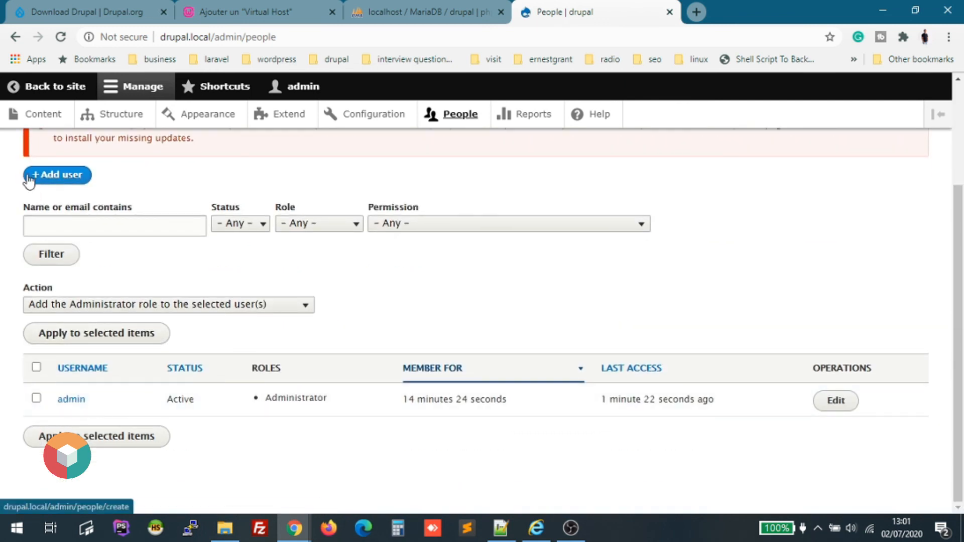
scroll(201, 286, up, 3)
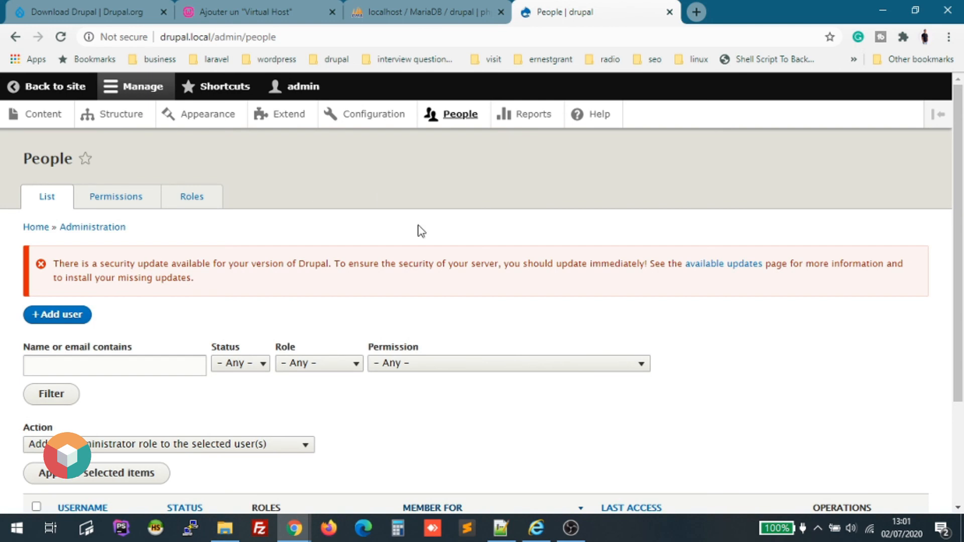
click(523, 116)
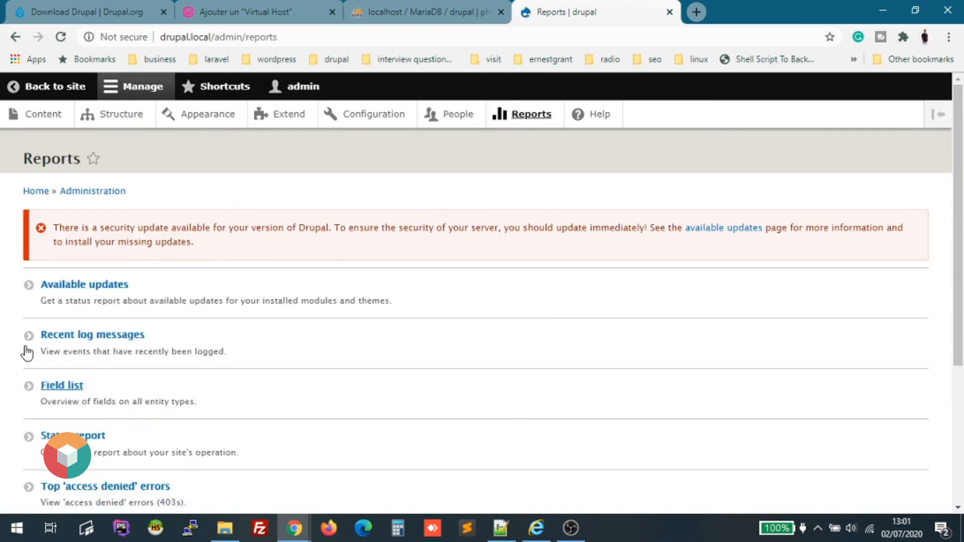
Scroll the Reports list, then browse Help's Getting Started, Module overviews and Tours.
scroll(221, 341, down, 2)
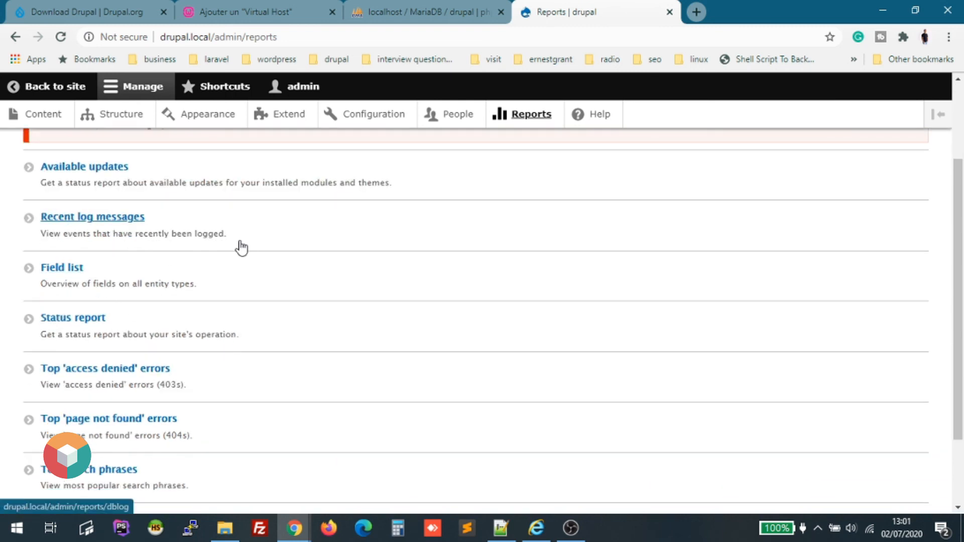
scroll(286, 360, down, 2)
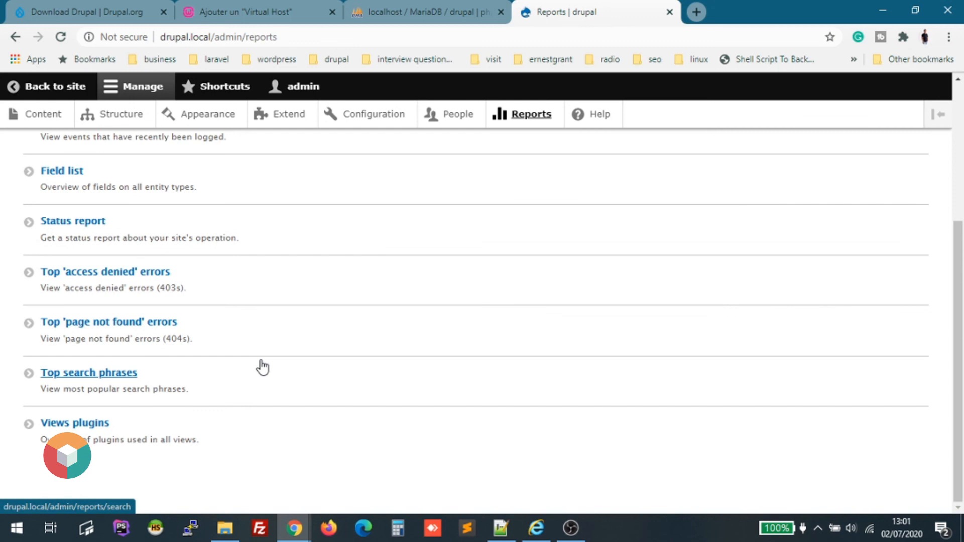
scroll(262, 367, up, 2)
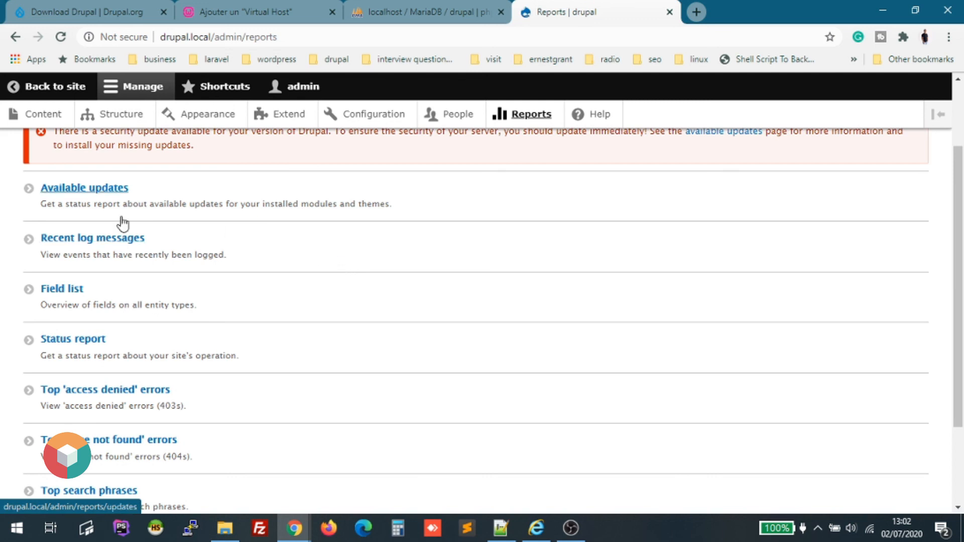
click(598, 115)
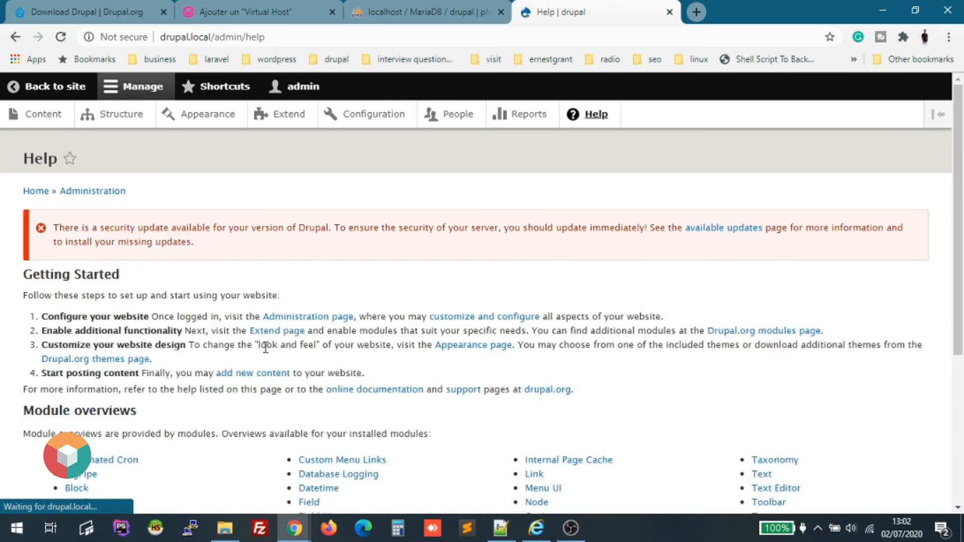
scroll(433, 329, down, 5)
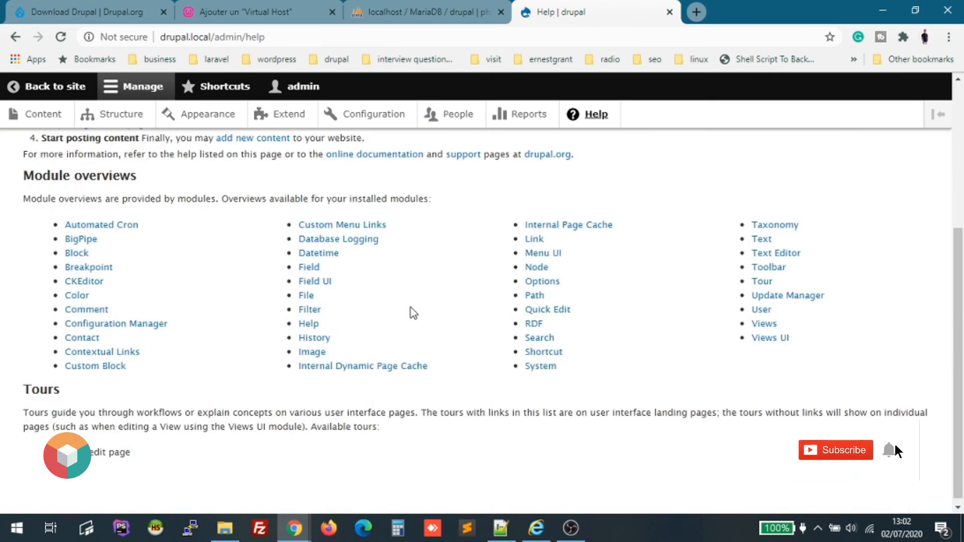
scroll(413, 313, down, 1)
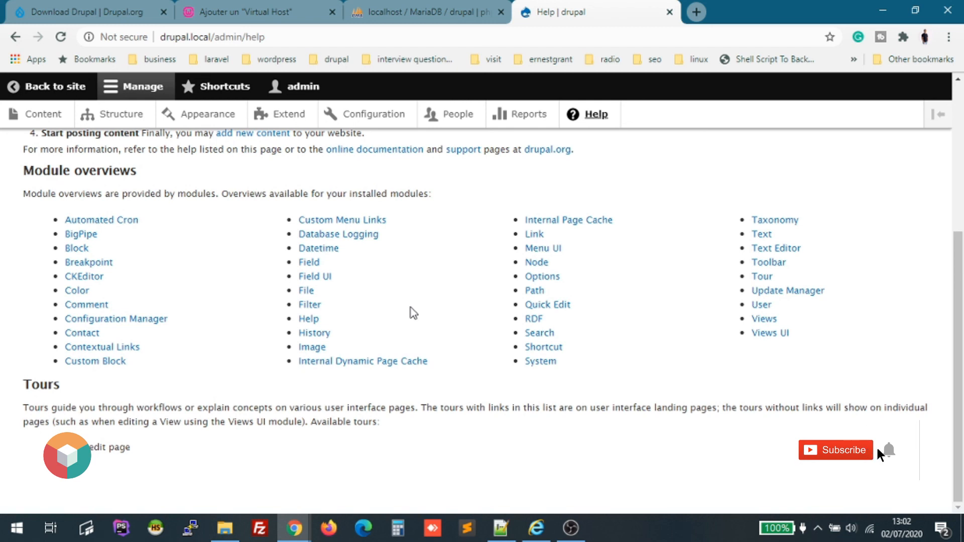